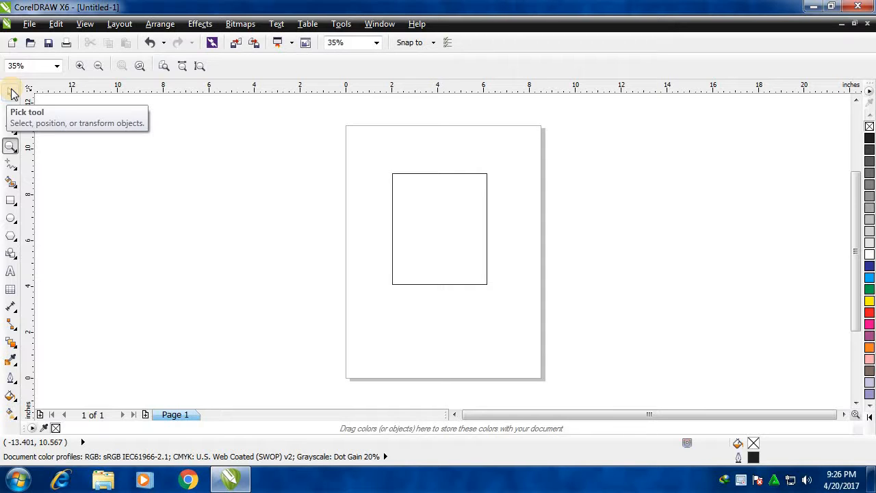
Select the rectangle with the Pick tool, move it off the page's right side, and bring it back to about x 4.2, y 5.0 inches.
left_click(12, 93)
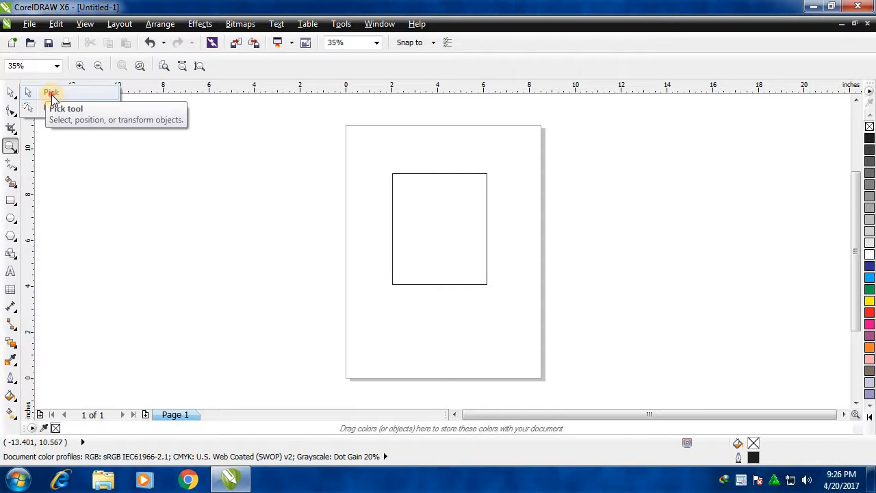
left_click(52, 96)
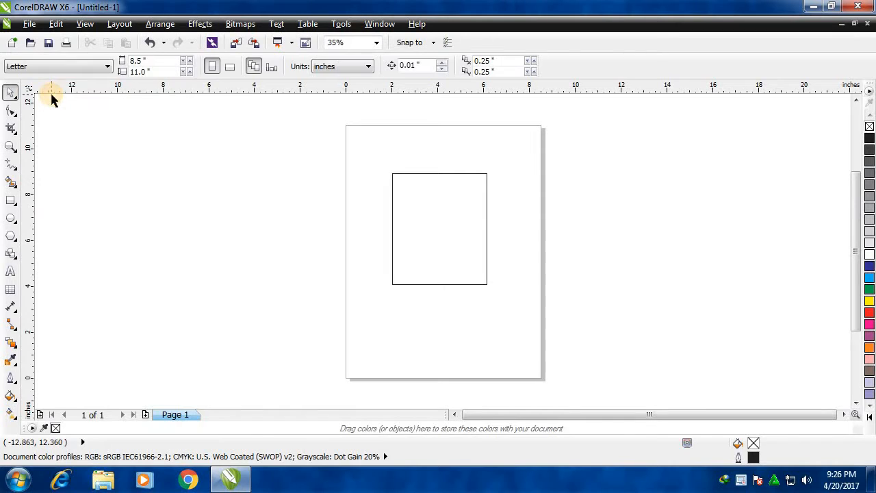
left_click(16, 117)
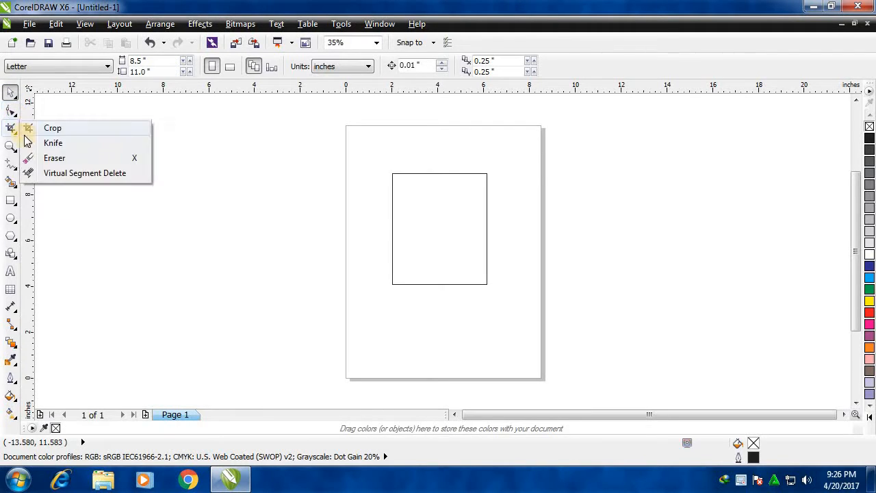
mouse_move(13, 148)
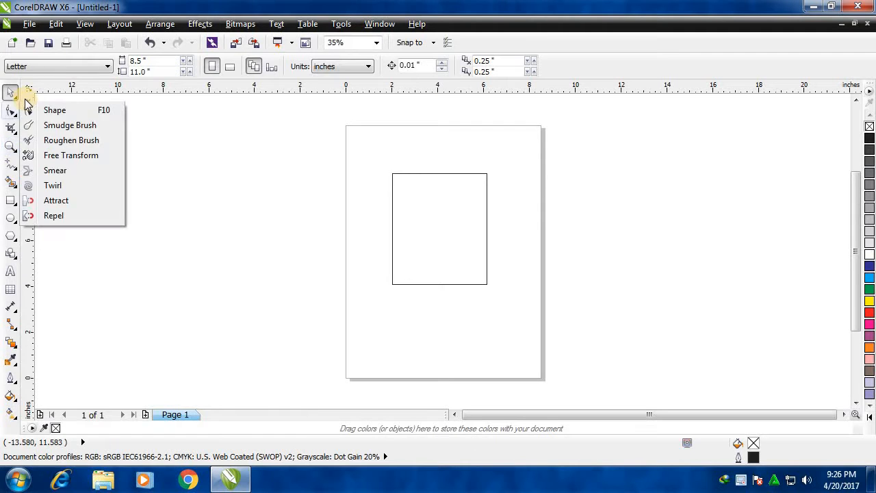
mouse_move(11, 92)
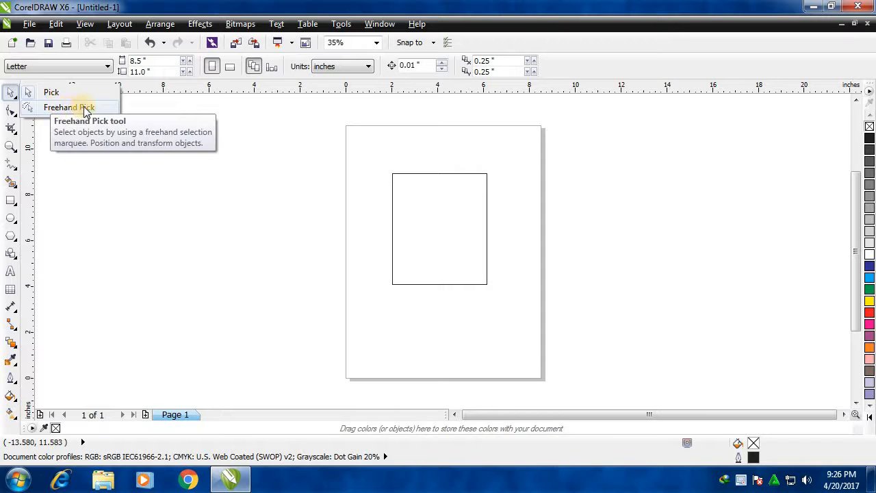
left_click(51, 94)
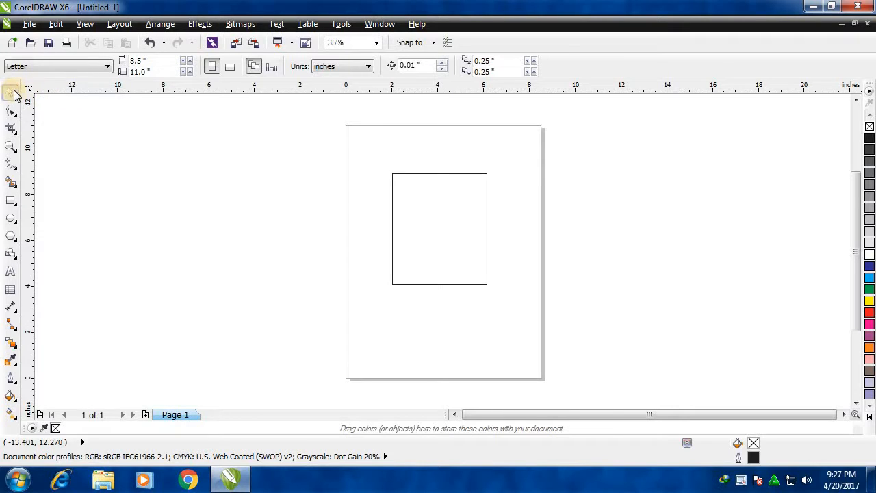
left_click(439, 214)
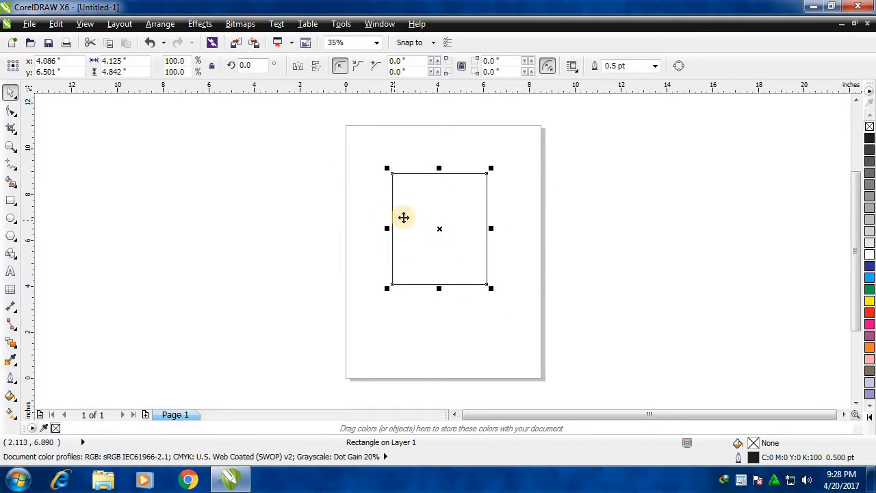
left_click_drag(447, 224, 447, 224)
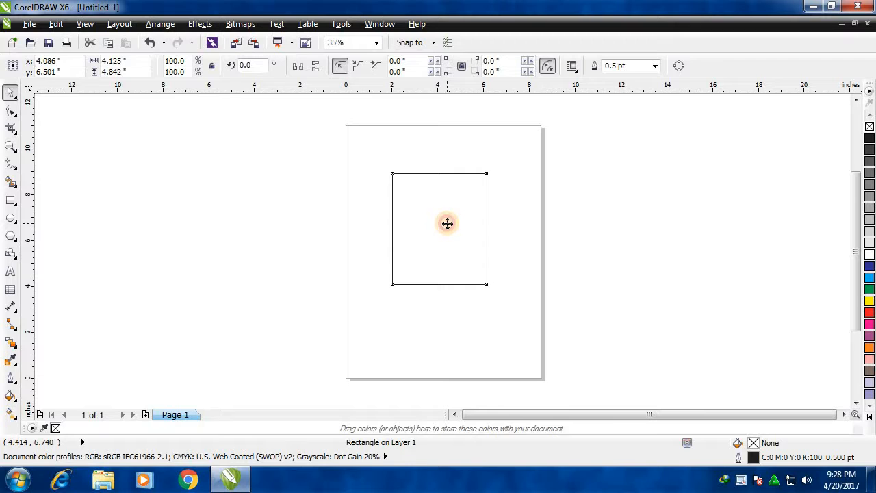
left_click_drag(448, 223, 679, 202)
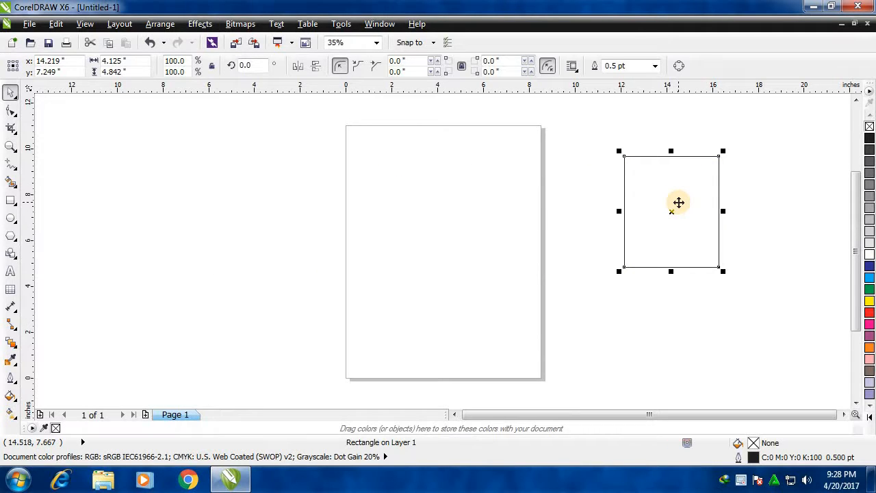
left_click_drag(678, 203, 433, 171)
left_click_drag(439, 198, 452, 272)
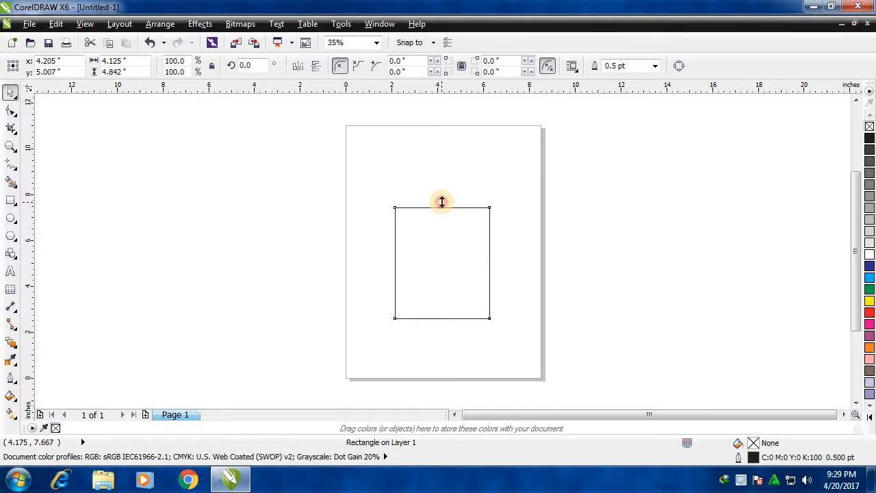
Stretch the rectangle outward on all four sides to about 7.6 by 9.4 inches so it nearly fills the page.
left_click_drag(441, 202, 441, 144)
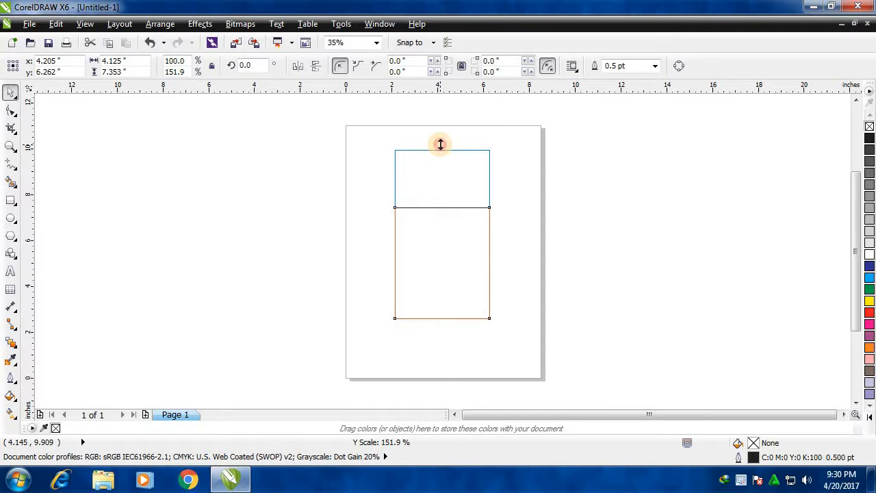
left_click_drag(440, 144, 441, 143)
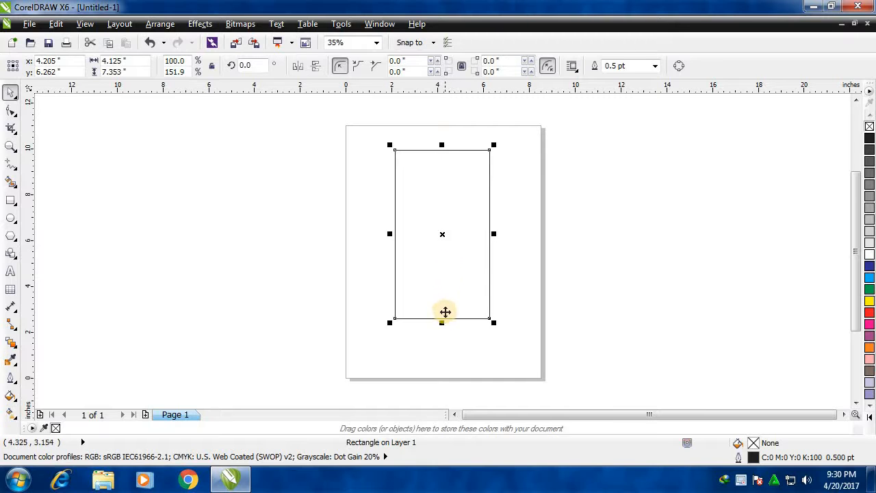
left_click_drag(443, 322, 447, 367)
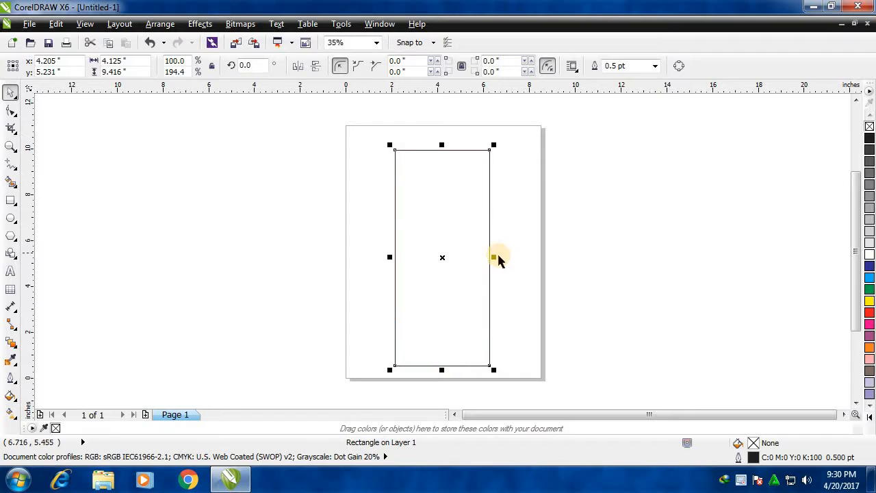
left_click_drag(495, 257, 536, 257)
left_click_drag(391, 257, 354, 257)
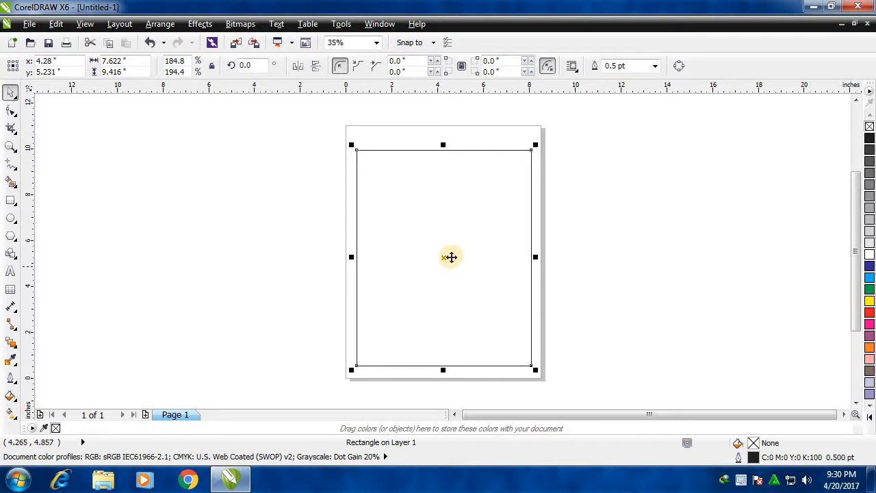
Reposition the enlarged rectangle on the page with its centre at about x 4.5, y 6.1 inches, and deselect it.
left_click_drag(444, 258, 473, 284)
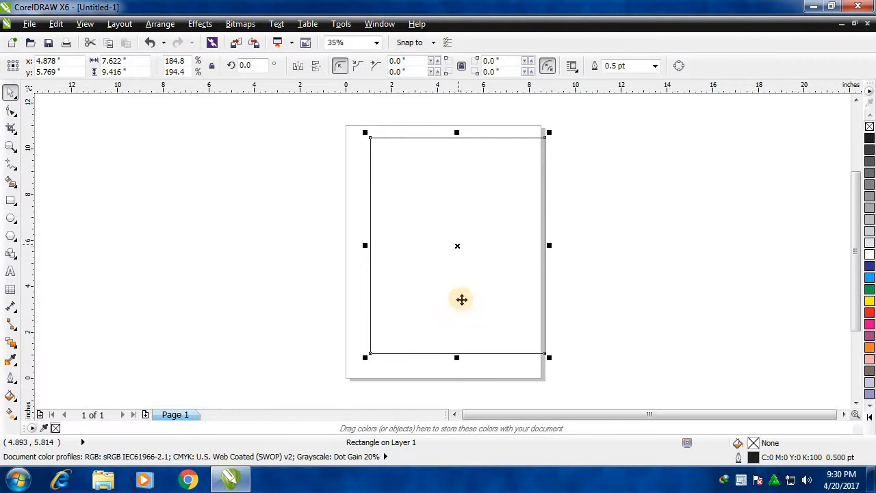
left_click(685, 378)
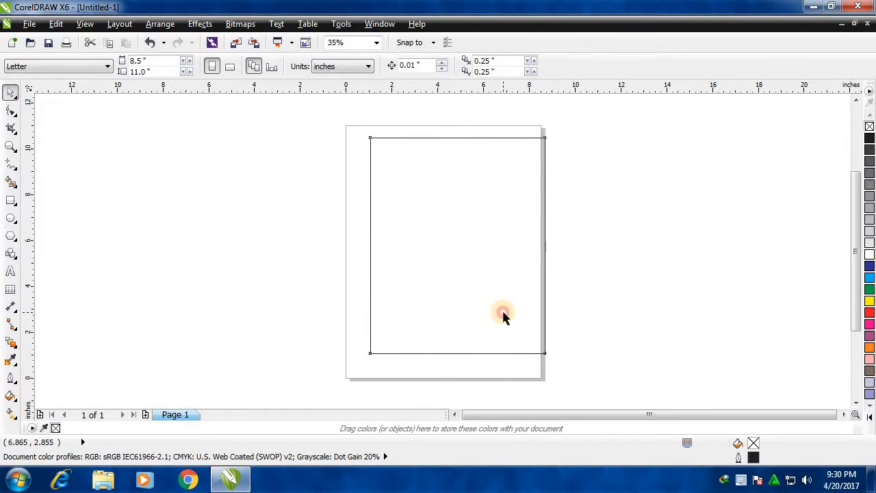
left_click(519, 348)
left_click(517, 336)
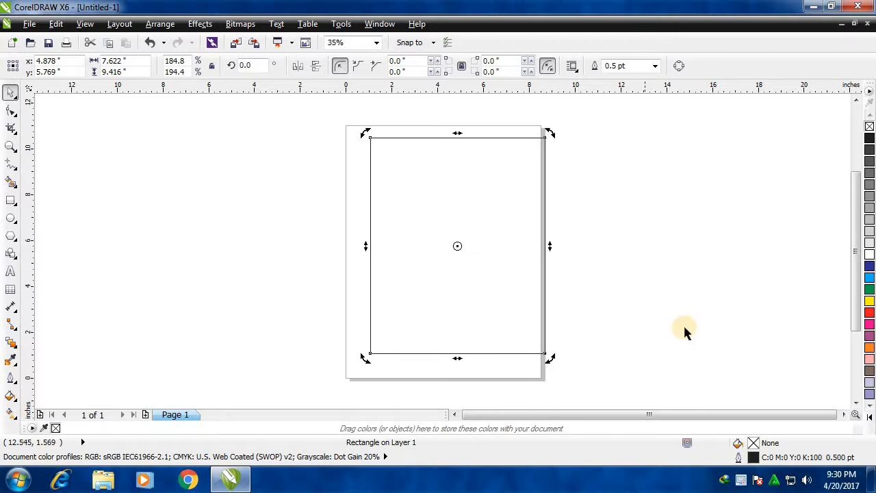
left_click(519, 333)
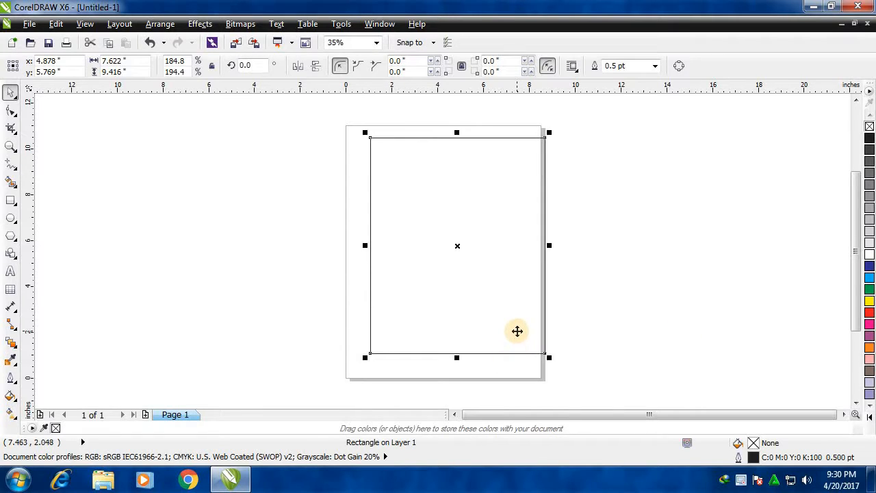
mouse_move(517, 330)
left_mouse_down()
mouse_move(233, 339)
mouse_move(368, 315)
mouse_move(507, 323)
left_mouse_up()
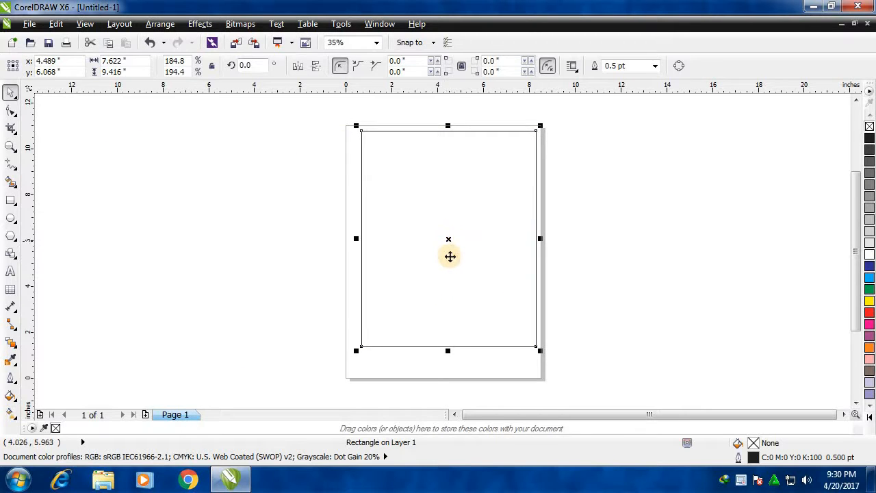
left_click(616, 331)
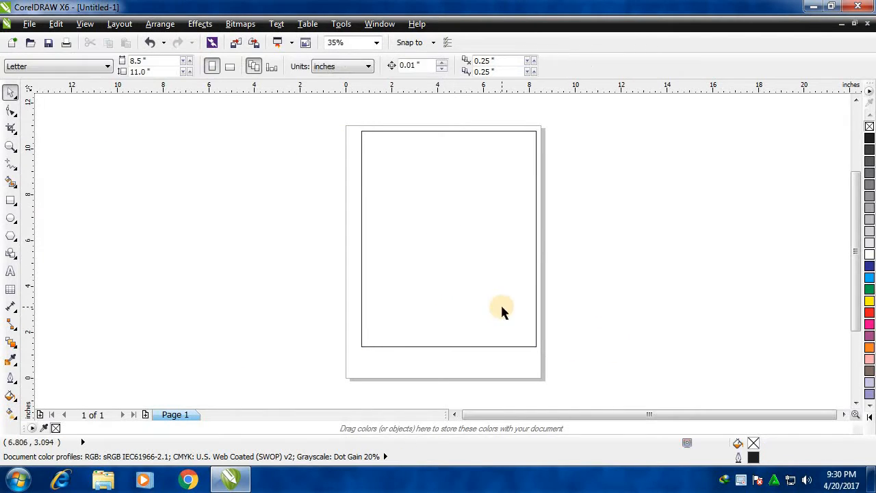
Move the rectangle off the page's left side, shift it around there, and return it to about x 4.1, y 5.7 inches.
left_click_drag(510, 320, 217, 316)
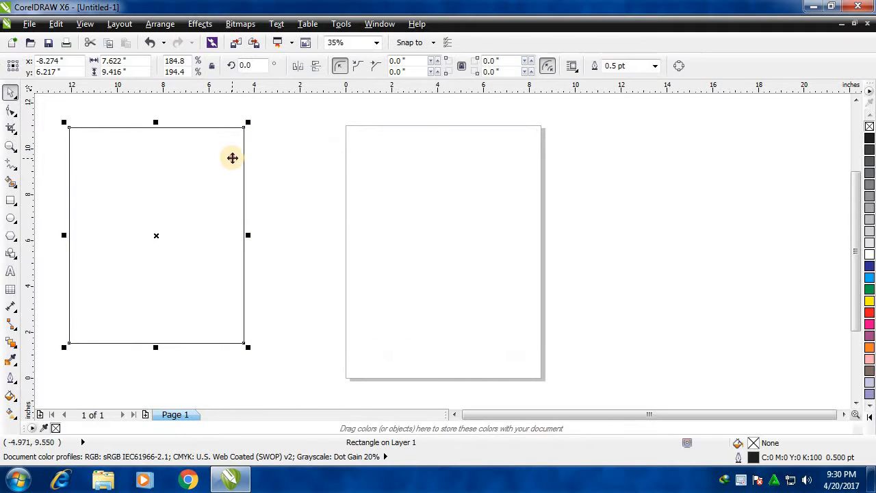
left_click_drag(231, 158, 338, 135)
left_click_drag(205, 132, 131, 144)
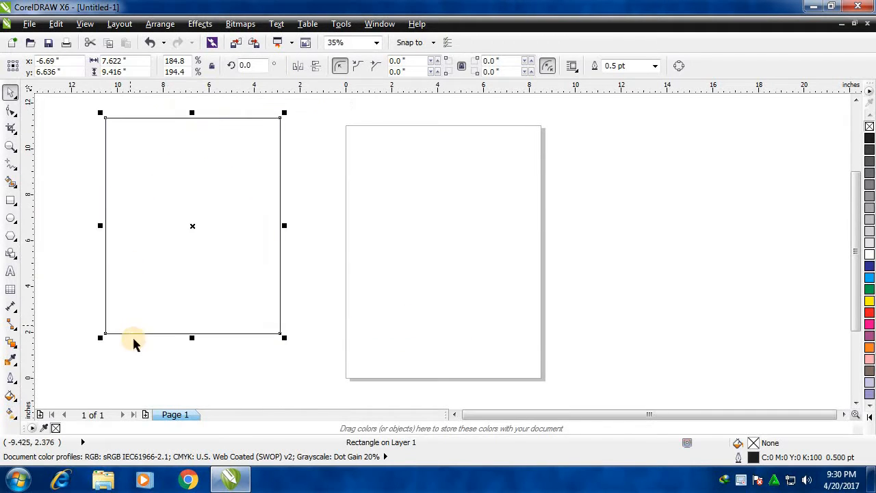
left_click_drag(120, 319, 95, 372)
left_click_drag(133, 335, 408, 245)
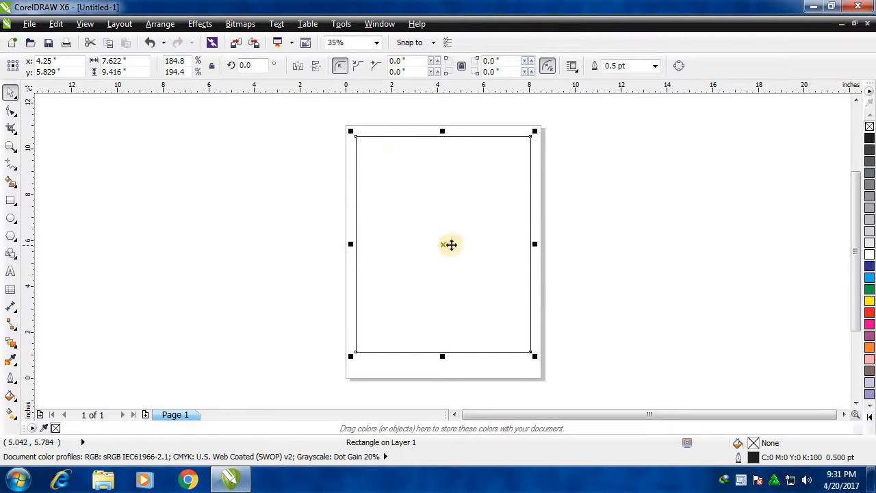
mouse_move(438, 244)
left_mouse_down()
mouse_move(287, 250)
mouse_move(444, 249)
left_mouse_up()
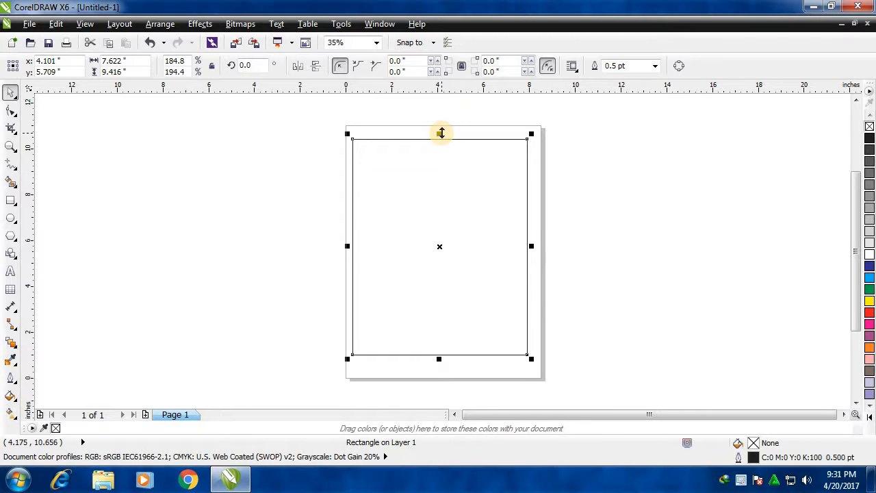
Shrink the rectangle to about 4.9 by 5.1 inches and move it to about x 4.1, y 4.8 inches.
left_click_drag(441, 133, 446, 235)
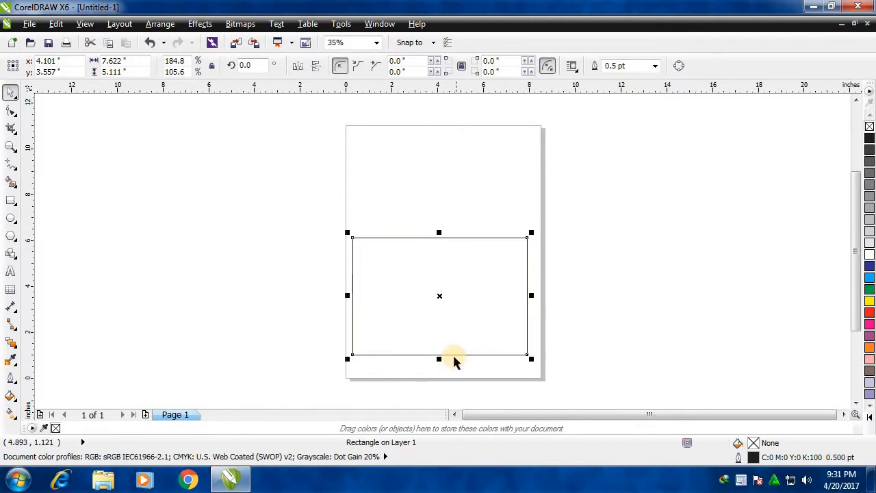
left_click_drag(534, 299, 465, 299)
left_click_drag(427, 325, 458, 297)
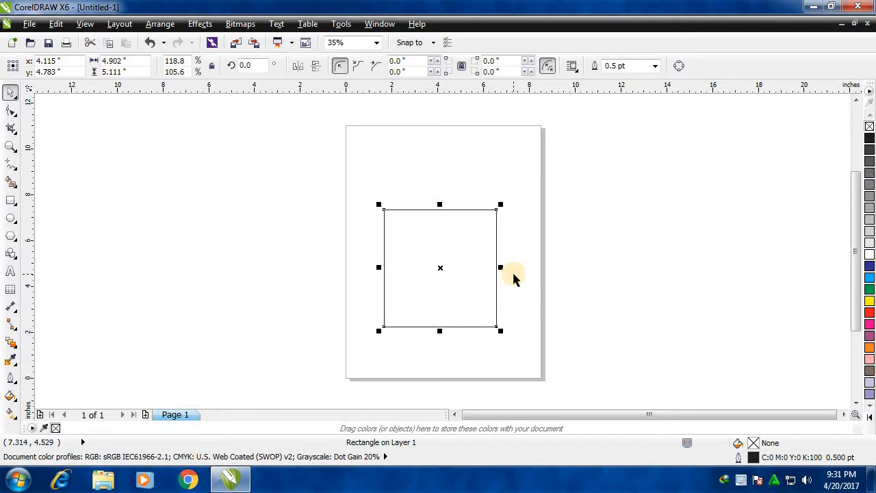
Stretch the rectangle vertically and horizontally from its edges to about 5.2 by 5.4 inches.
left_click_drag(504, 204, 478, 132)
left_click_drag(431, 231, 428, 200)
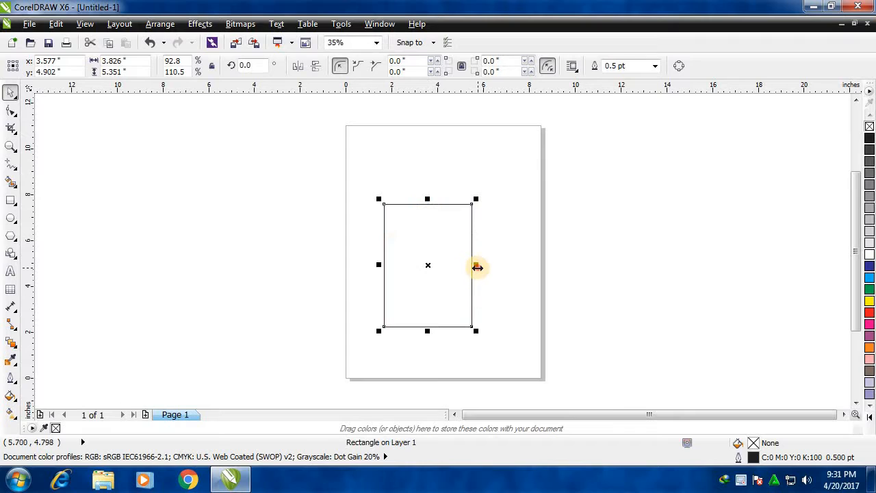
left_click_drag(474, 264, 507, 266)
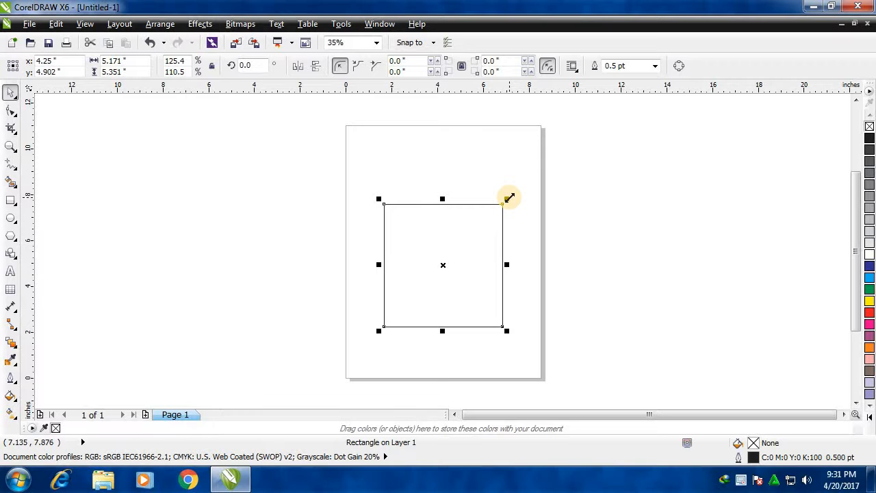
Scale the rectangle proportionally from each of its four corners in turn, finishing at about 4.5 by 4.6 inches.
left_click_drag(510, 197, 503, 215)
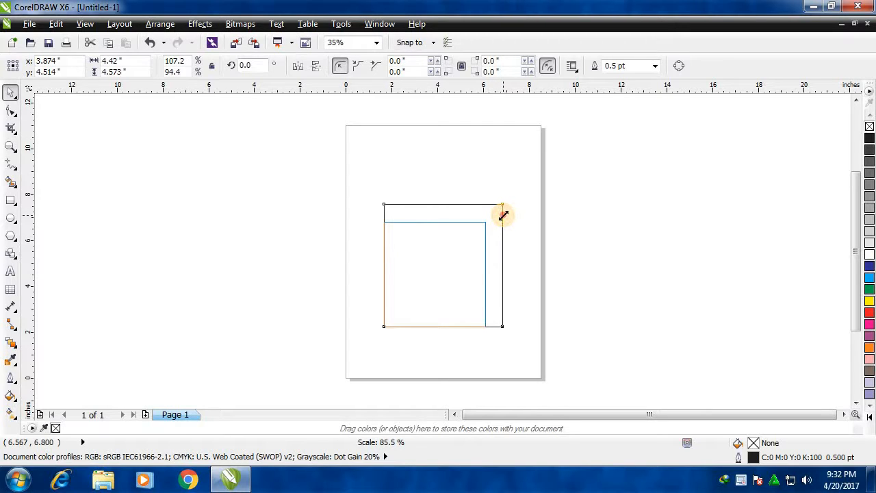
left_click_drag(504, 215, 503, 217)
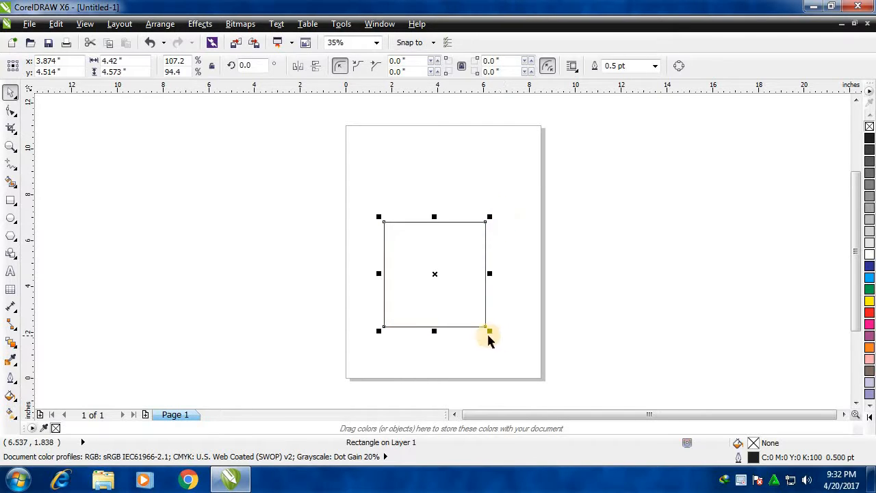
left_click_drag(488, 331, 526, 354)
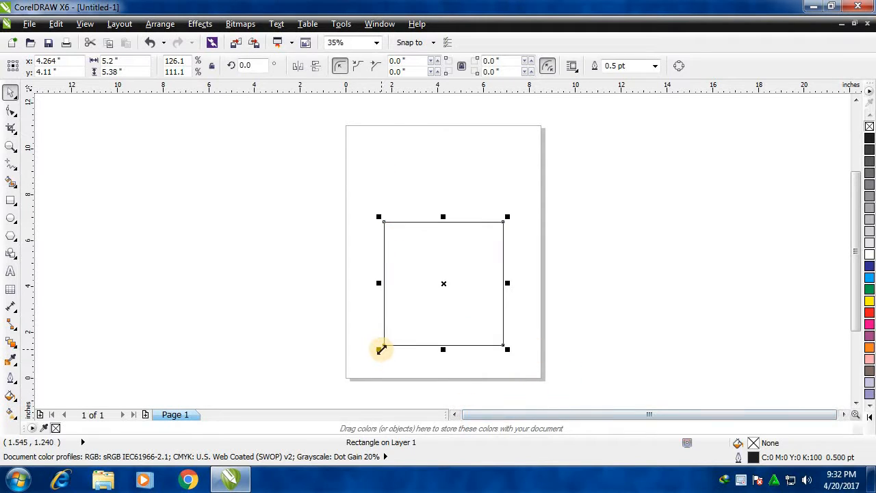
left_click_drag(380, 348, 356, 359)
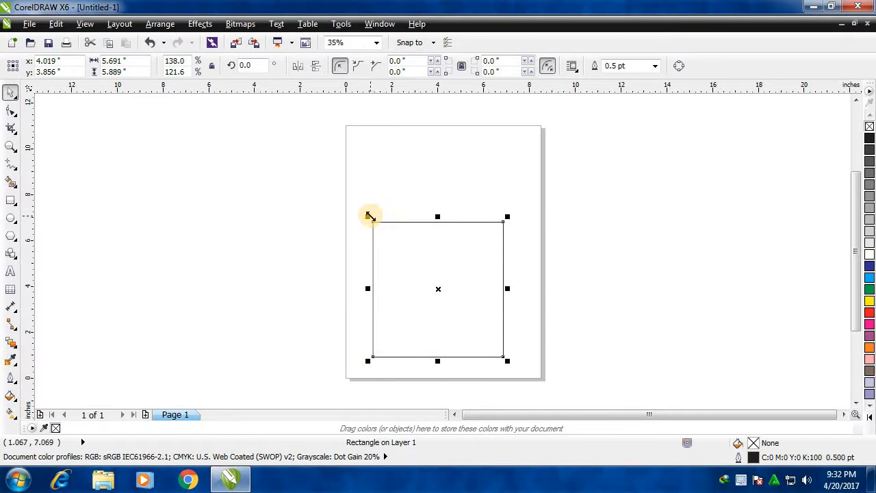
left_click_drag(369, 216, 401, 250)
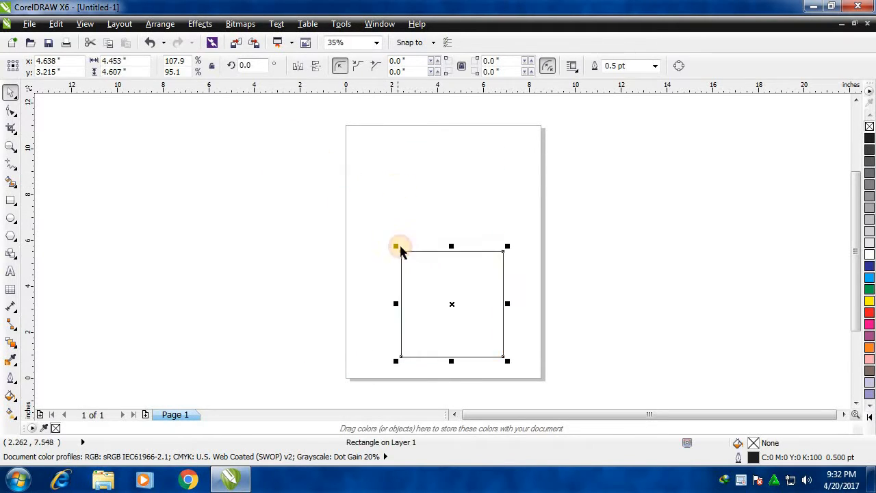
Move the rectangle up toward the page's middle and stretch its edges until it measures about 3.7 by 5.9 inches.
left_click_drag(426, 280, 422, 221)
left_click(450, 246)
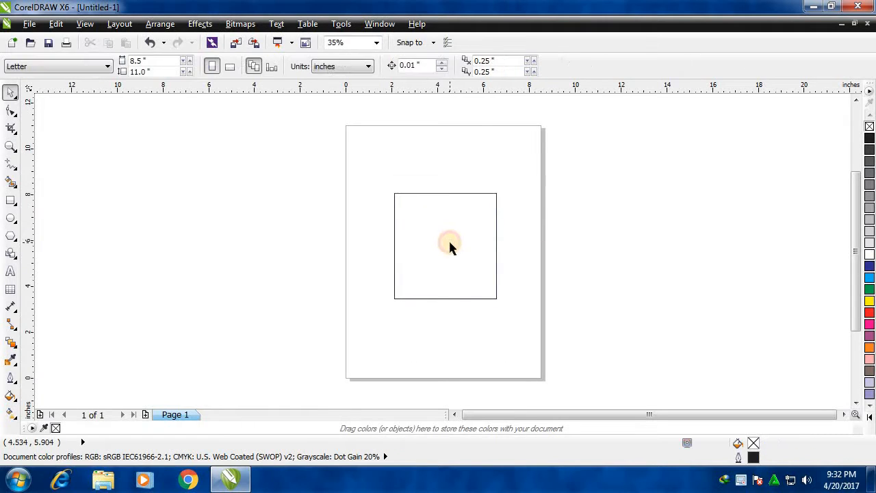
left_click(423, 254)
left_click_drag(390, 190, 385, 169)
left_click_drag(366, 161, 455, 158)
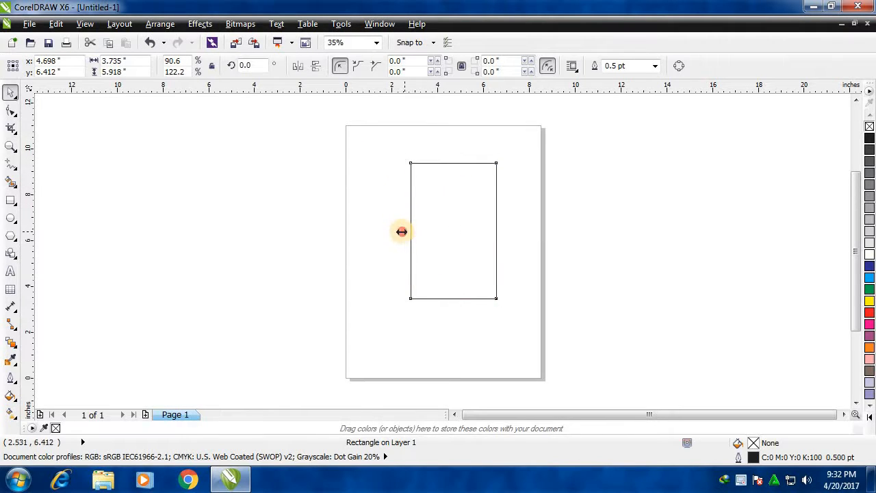
Stretch the rectangle outward to about 7.1 by 8.3 inches and move it to about x 4.3, y 5.6 inches.
left_click_drag(402, 232, 370, 226)
left_click_drag(500, 227, 535, 222)
left_click_drag(453, 298, 458, 354)
left_click(659, 269)
left_click_drag(469, 271, 462, 264)
left_click(590, 267)
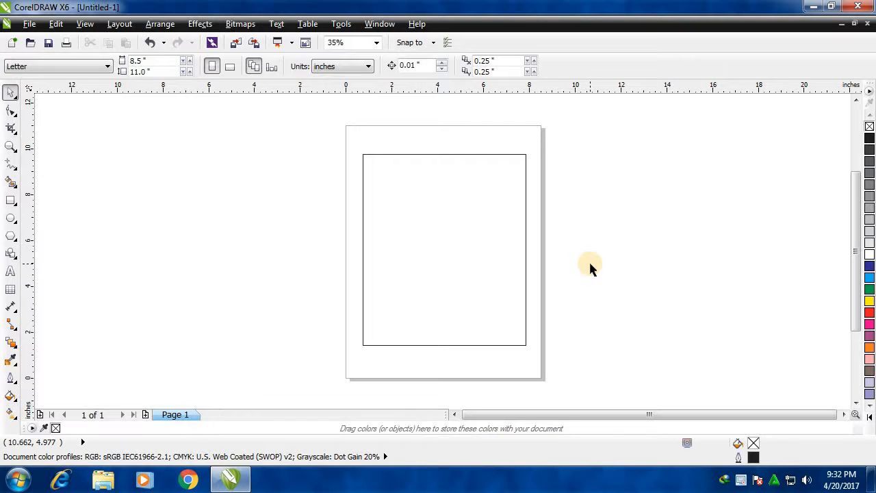
Skew the rectangle's top edge rightward to an overall width of about 14.2 inches, then back to about 7.1 inches.
left_click(445, 240)
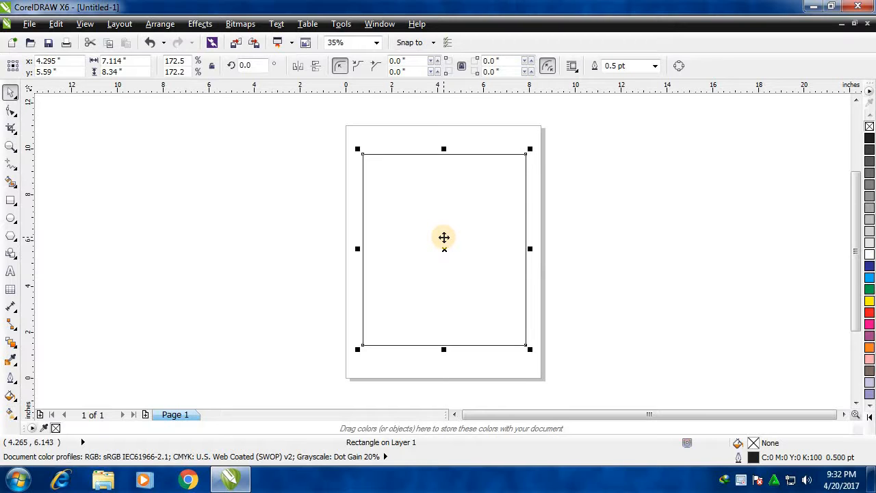
left_click(444, 238)
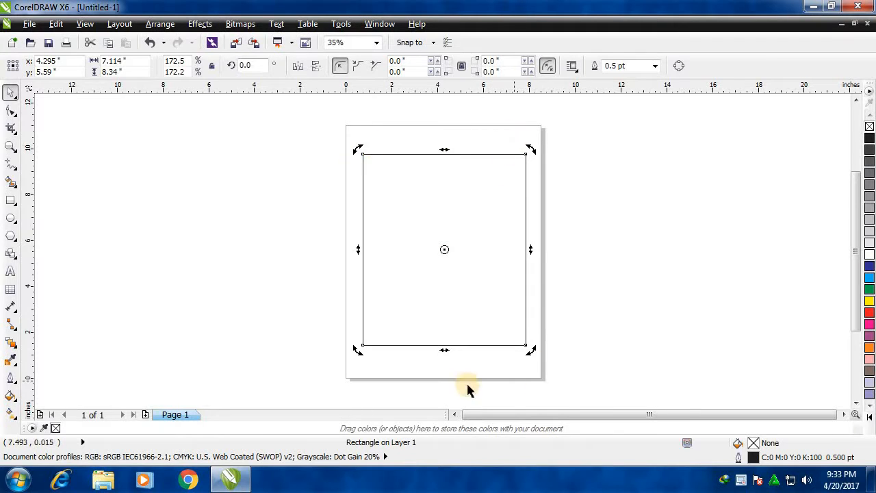
left_click(499, 272)
left_click(526, 154)
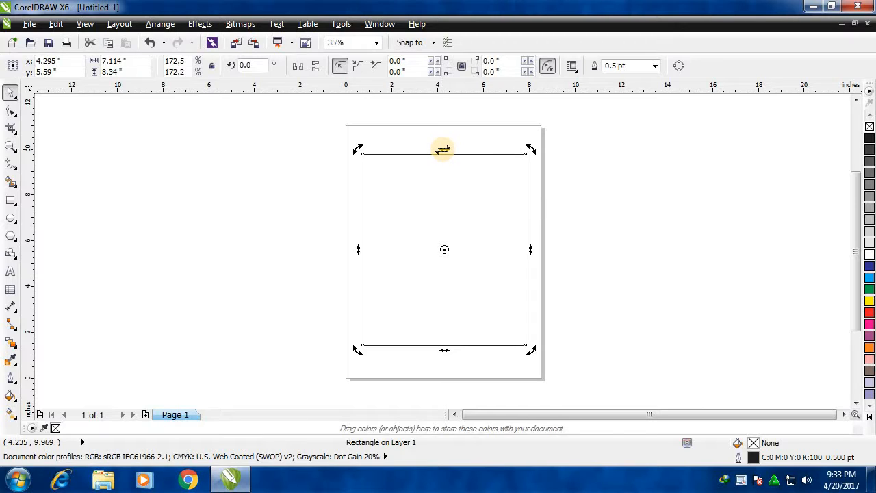
left_click_drag(442, 150, 611, 149)
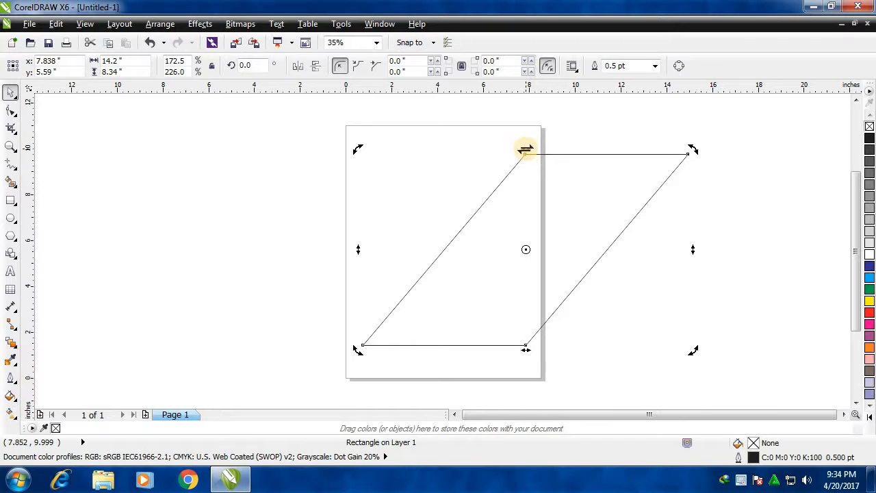
left_click_drag(525, 149, 360, 159)
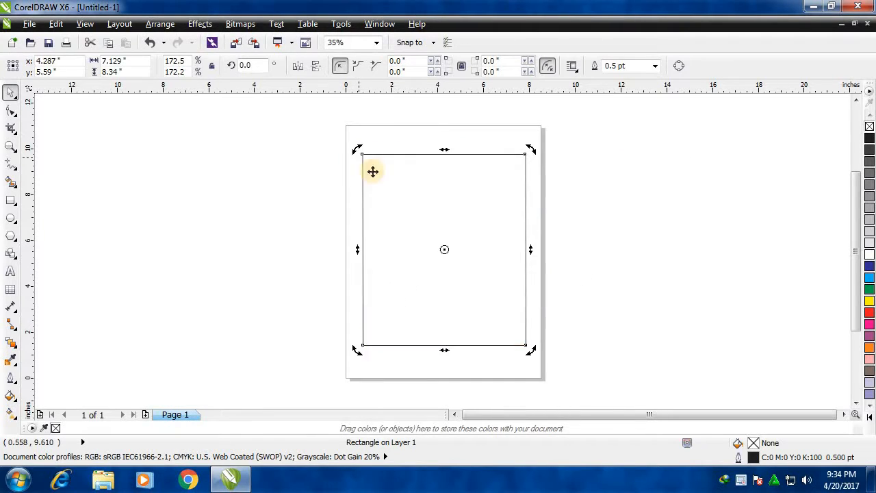
left_click(668, 209)
Skew the rectangle's bottom edge rightward to about 15 inches overall width, leftward to about 14.9 inches, and back to nearly upright.
left_click(487, 216)
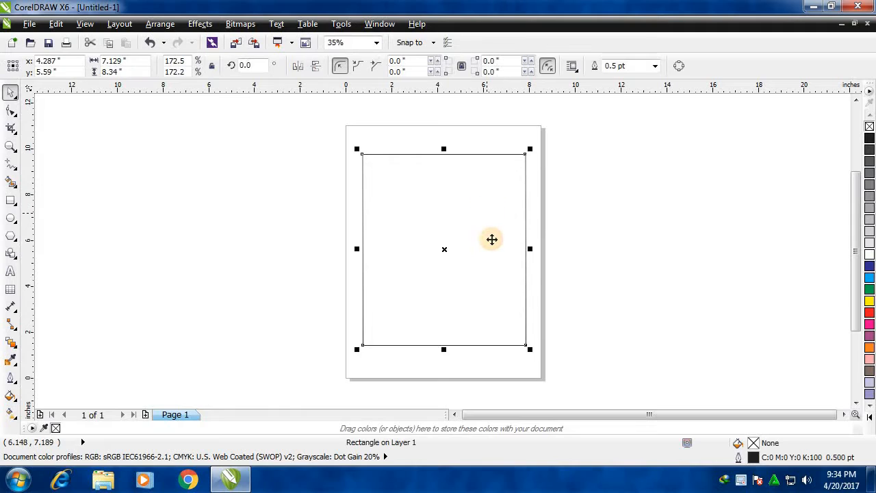
left_click(463, 306)
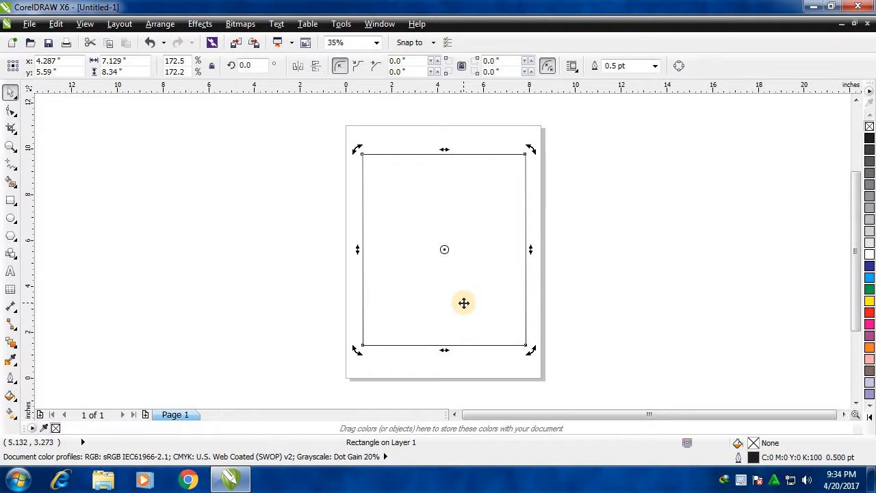
left_click(459, 230)
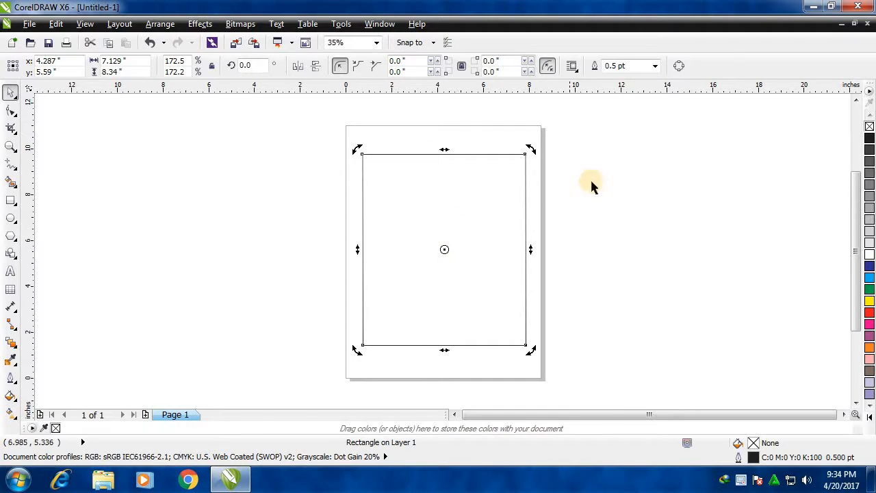
left_click(445, 353)
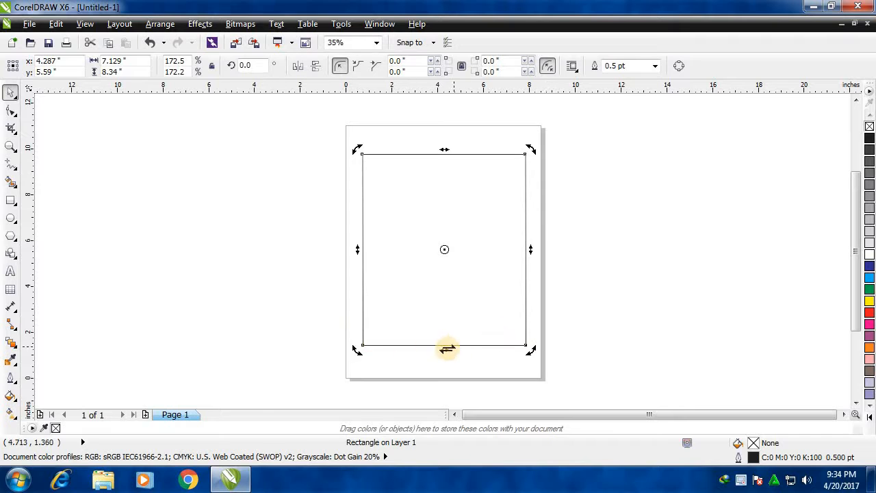
left_click_drag(445, 350, 628, 316)
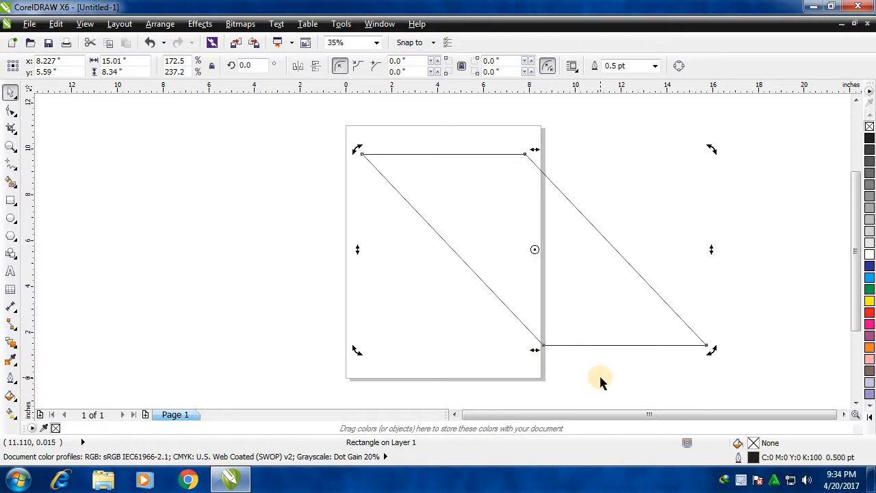
left_click_drag(530, 349, 169, 323)
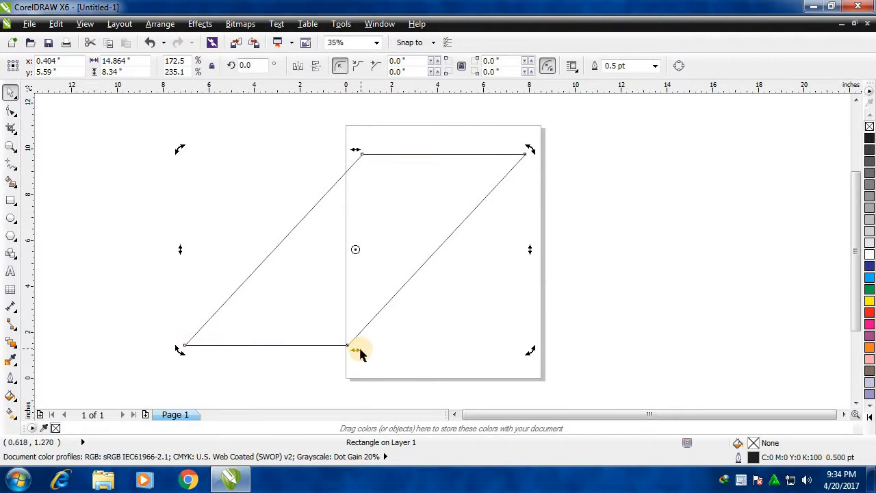
left_click_drag(358, 350, 537, 324)
left_click(621, 361)
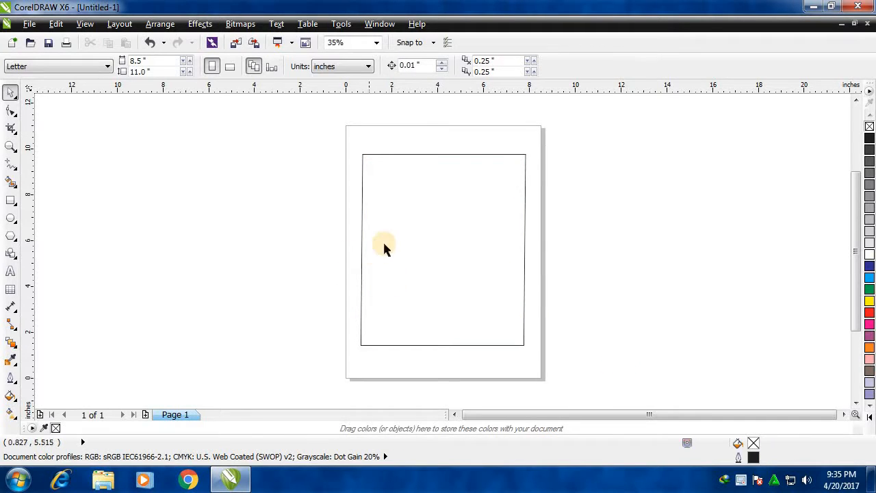
Skew the rectangle slightly in the vertical direction from its right side and its left side.
left_click(495, 237)
left_click(459, 238)
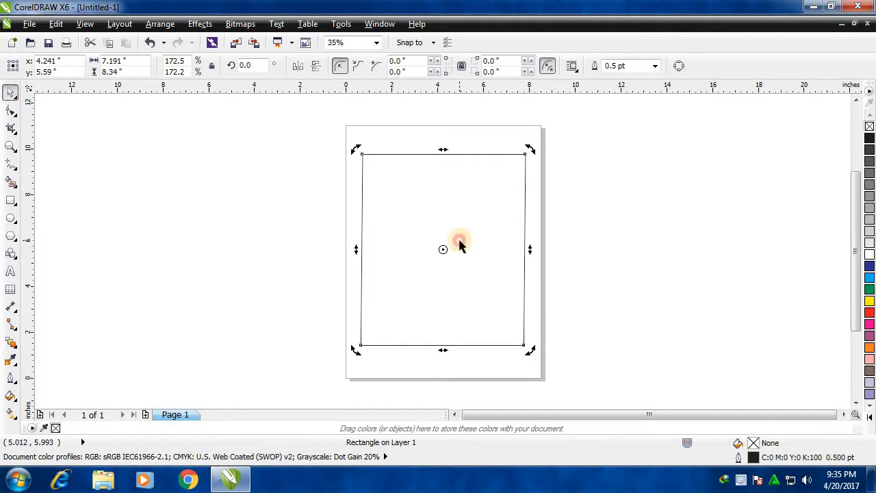
mouse_move(532, 249)
left_mouse_down()
mouse_move(528, 199)
mouse_move(539, 147)
mouse_move(524, 354)
mouse_move(536, 297)
mouse_move(530, 182)
mouse_move(537, 192)
mouse_move(521, 337)
mouse_move(526, 188)
mouse_move(521, 328)
mouse_move(539, 190)
mouse_move(523, 309)
mouse_move(532, 251)
mouse_move(525, 246)
left_mouse_up()
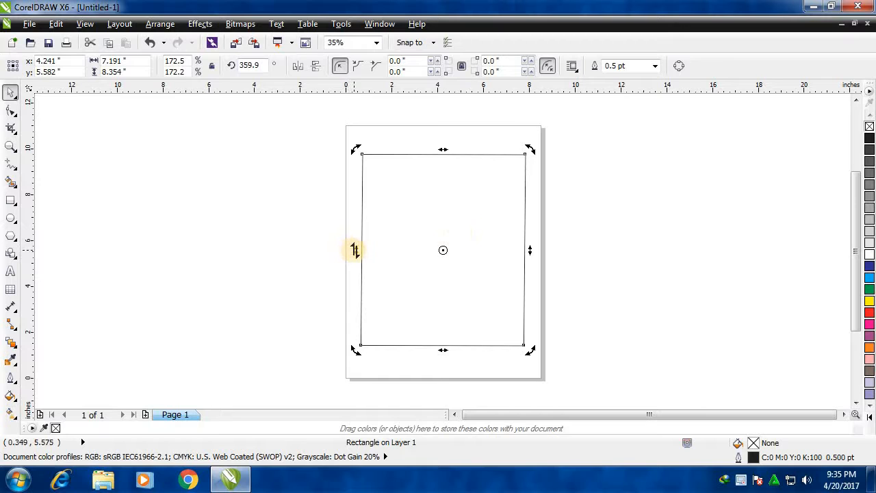
mouse_move(354, 251)
left_mouse_down()
mouse_move(352, 313)
mouse_move(348, 172)
mouse_move(342, 358)
mouse_move(340, 252)
left_mouse_up()
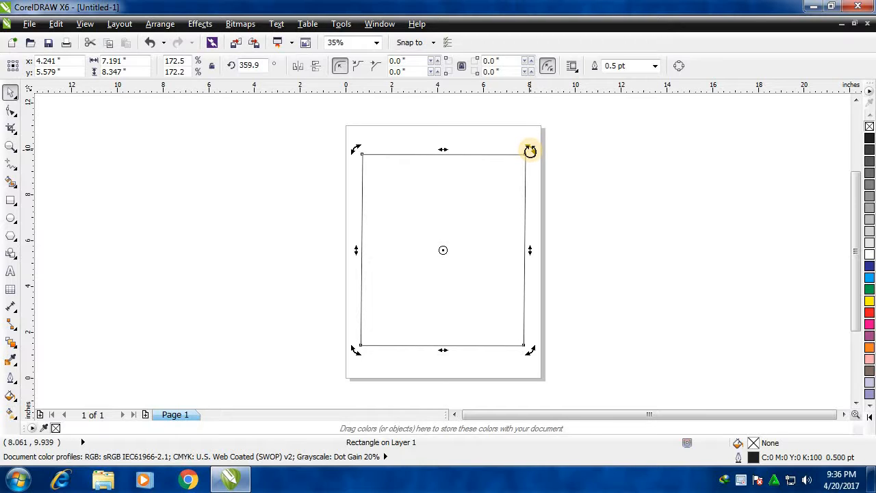
Rotate the rectangle freehand from its corners to about 41, 90, 148.5 and finally 180.1 degrees.
left_click_drag(531, 150, 437, 148)
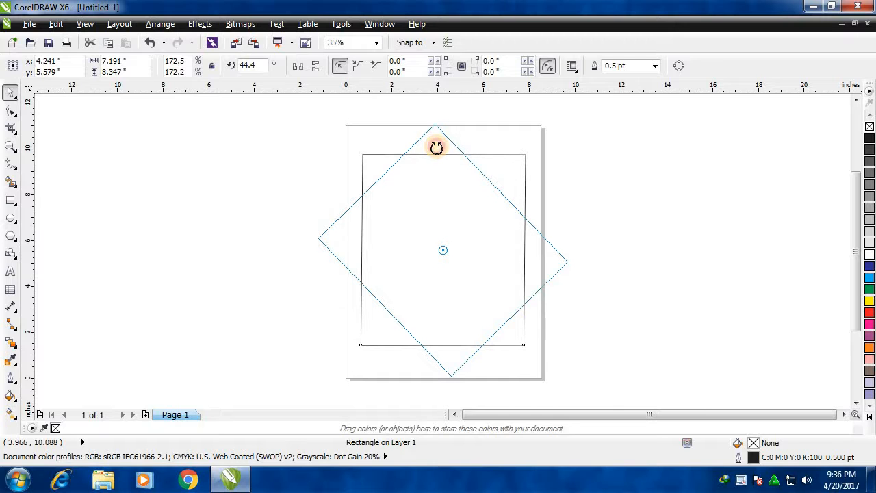
mouse_move(437, 148)
left_mouse_down()
mouse_move(458, 145)
mouse_move(427, 144)
mouse_move(473, 144)
mouse_move(422, 155)
mouse_move(466, 155)
mouse_move(443, 155)
left_mouse_up()
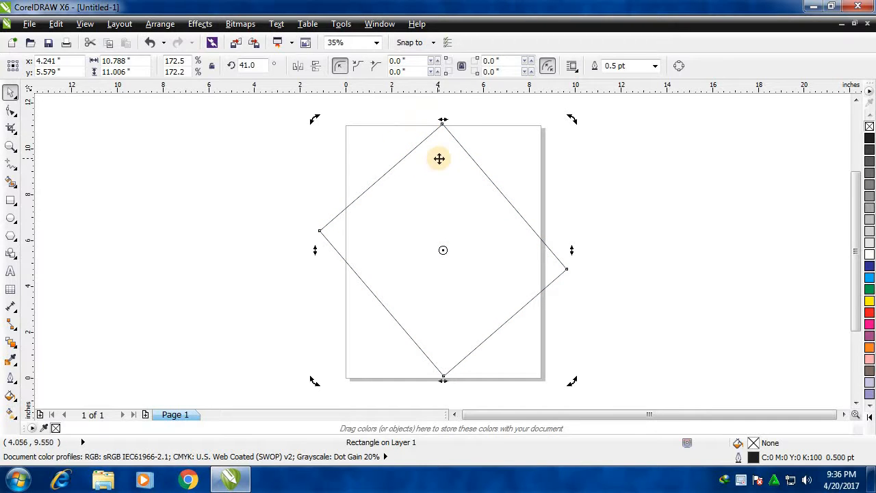
left_click_drag(314, 120, 336, 258)
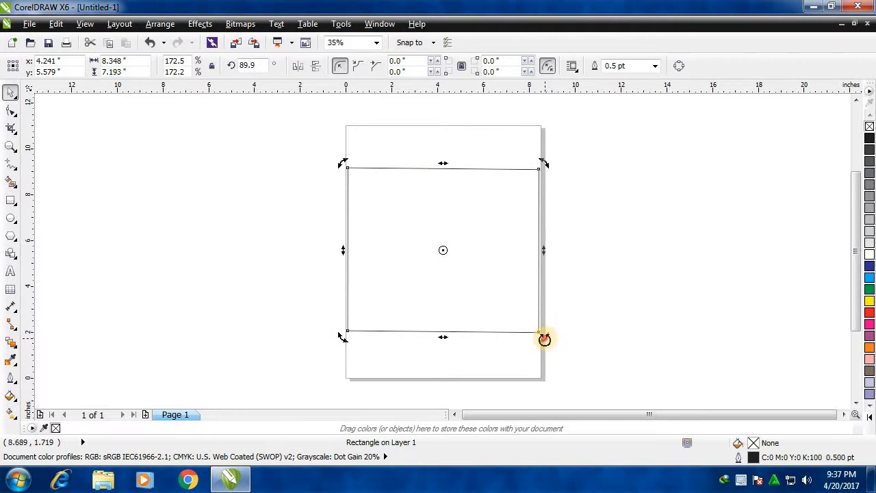
left_click_drag(545, 336, 572, 210)
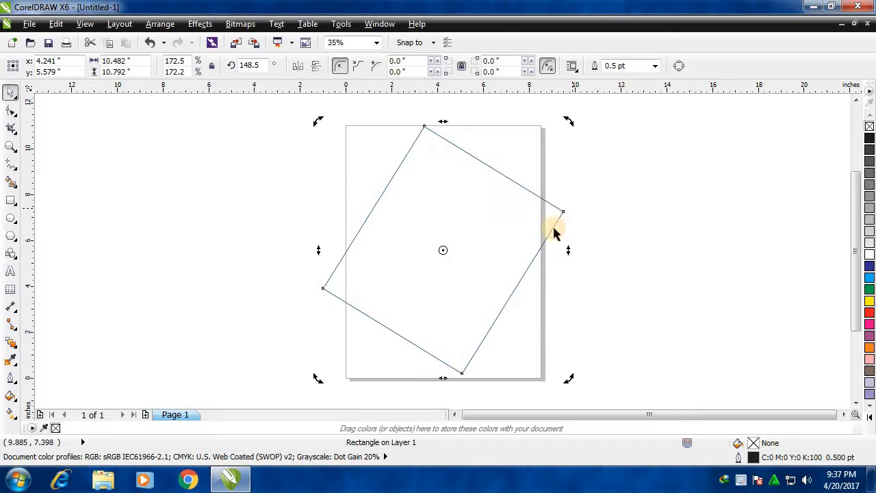
left_click_drag(567, 122, 480, 129)
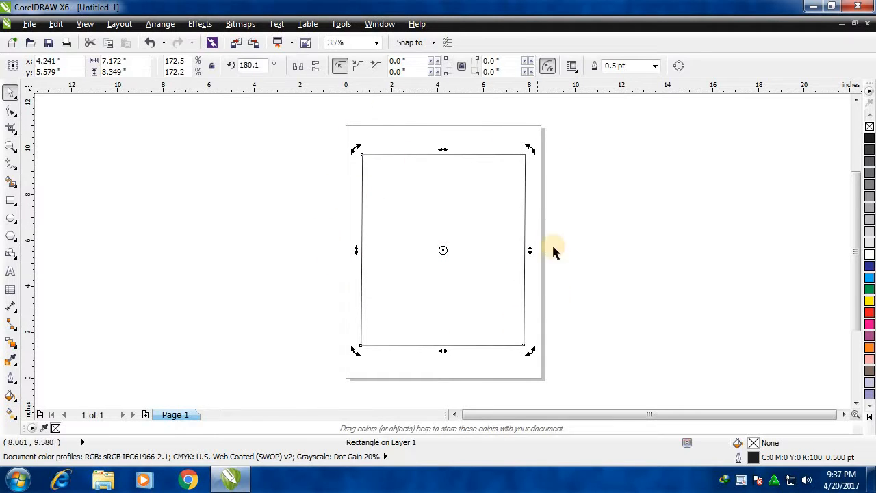
left_click(315, 225)
left_click(393, 210)
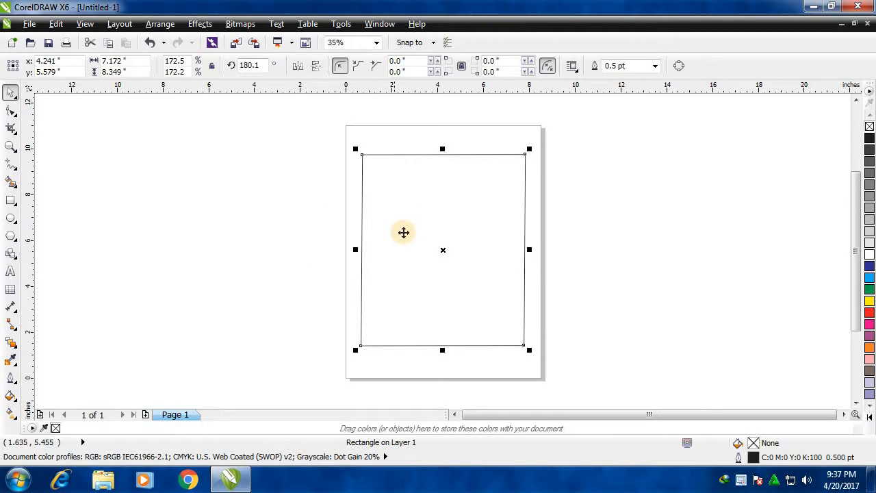
left_click(452, 223)
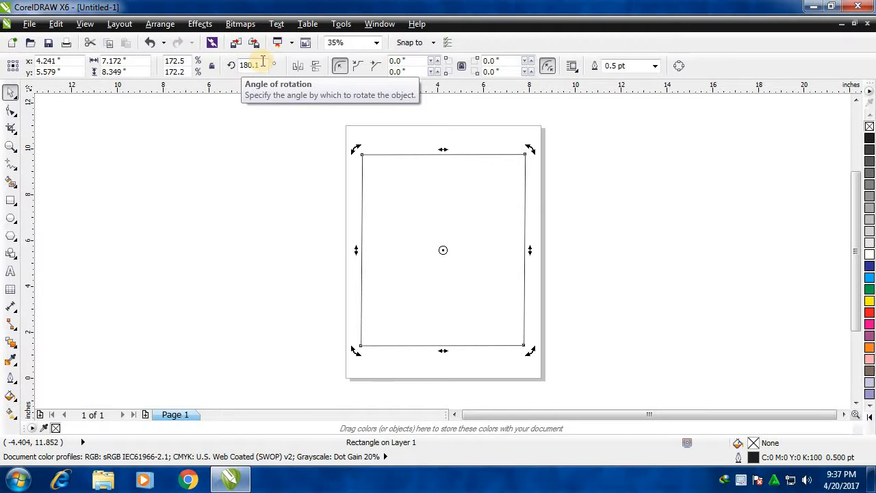
left_click_drag(262, 65, 235, 65)
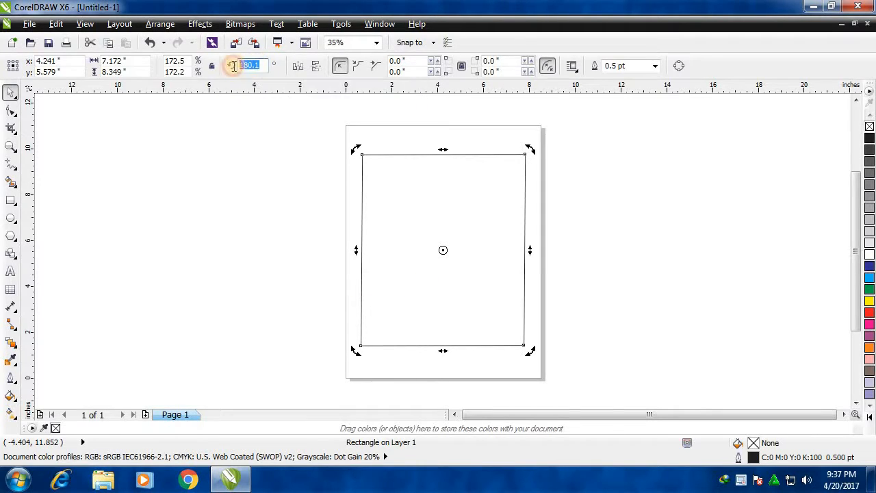
left_click(256, 158)
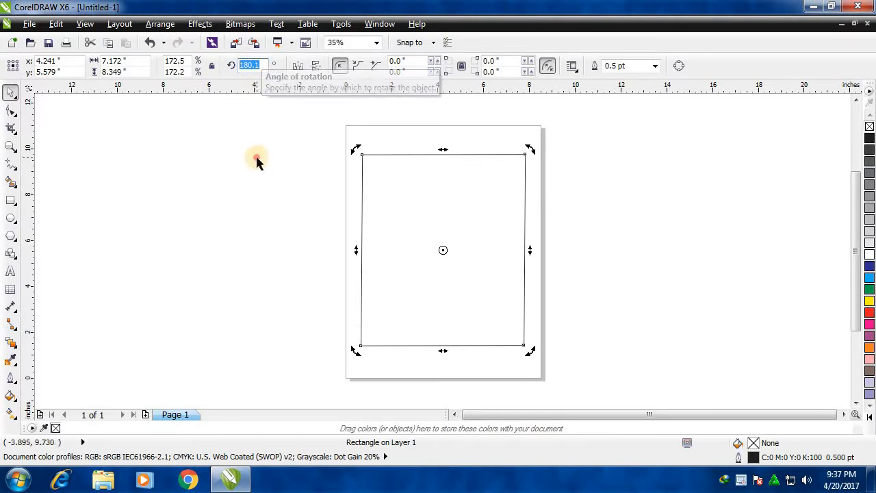
left_click(430, 189)
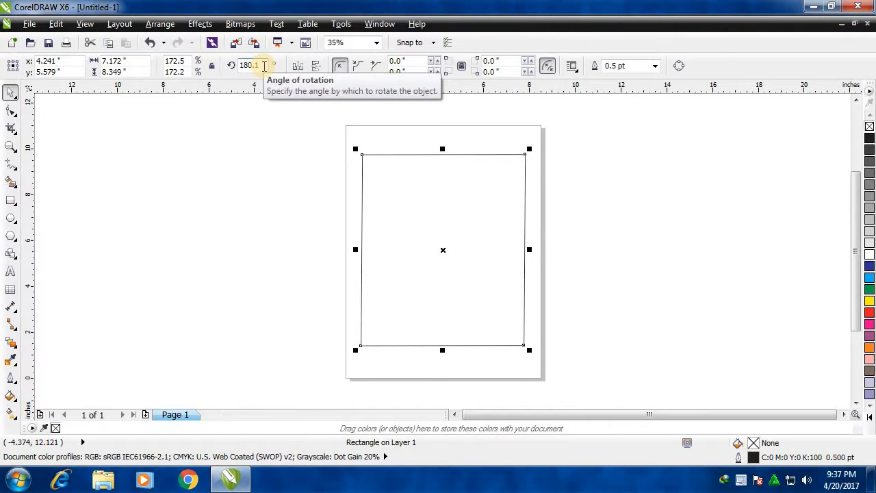
left_click_drag(263, 66, 237, 71)
left_click(250, 142)
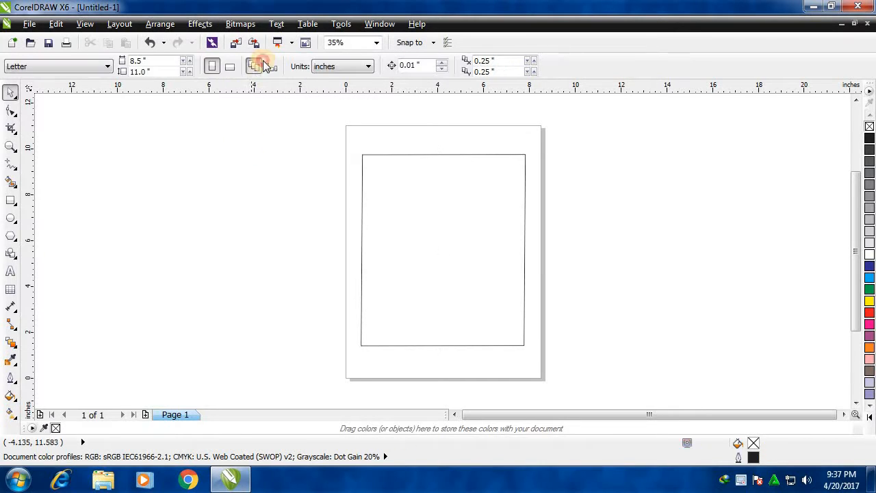
Set the rectangle's rotation angle to exactly 180 degrees.
left_click(450, 184)
left_click(265, 65)
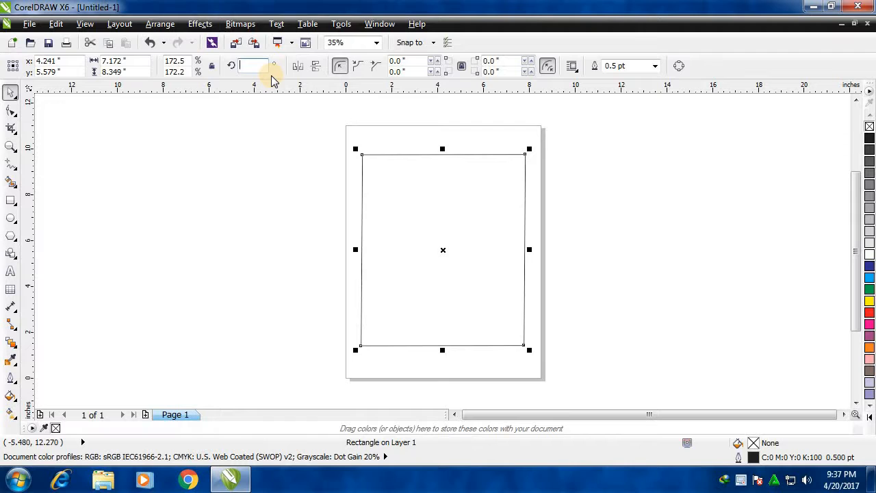
type("180")
key("Return")
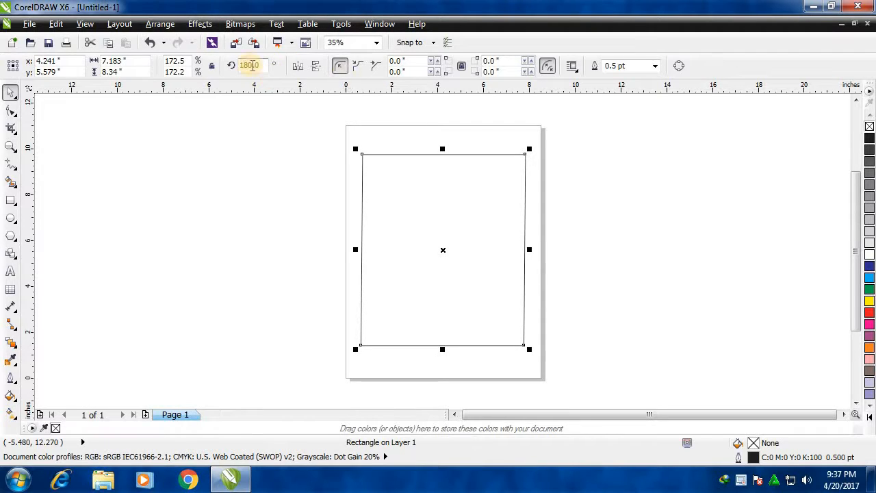
Rotate the rectangle freehand from its corner handles to an angle of about 90.7 degrees.
left_click(423, 186)
left_click_drag(525, 153, 550, 344)
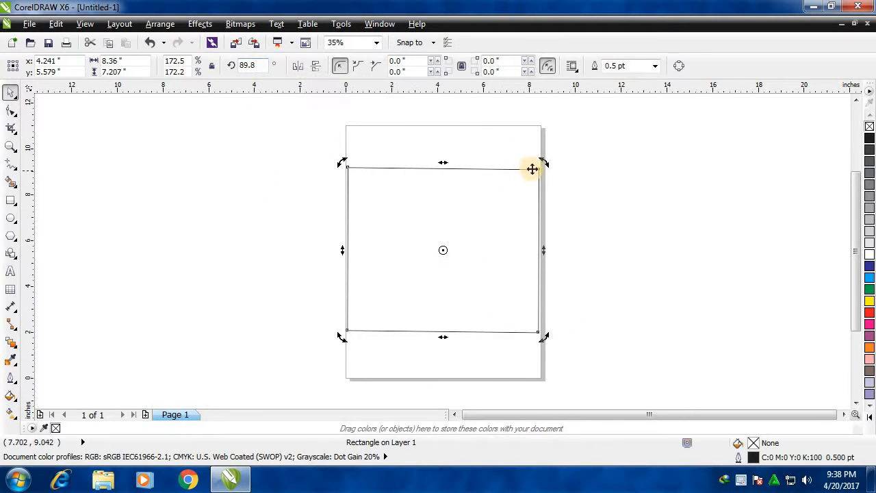
left_click_drag(542, 165, 543, 162)
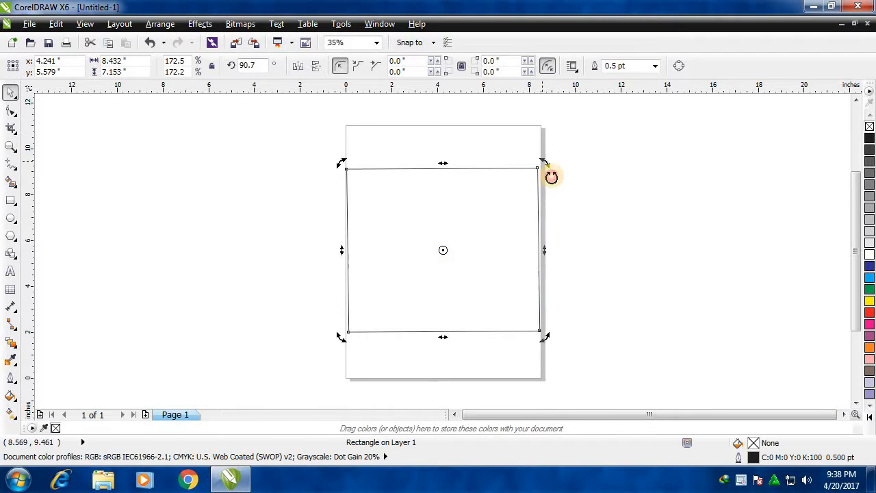
Set the rectangle's rotation angle to 180 degrees.
left_click(516, 242)
left_click(267, 234)
left_click(473, 238)
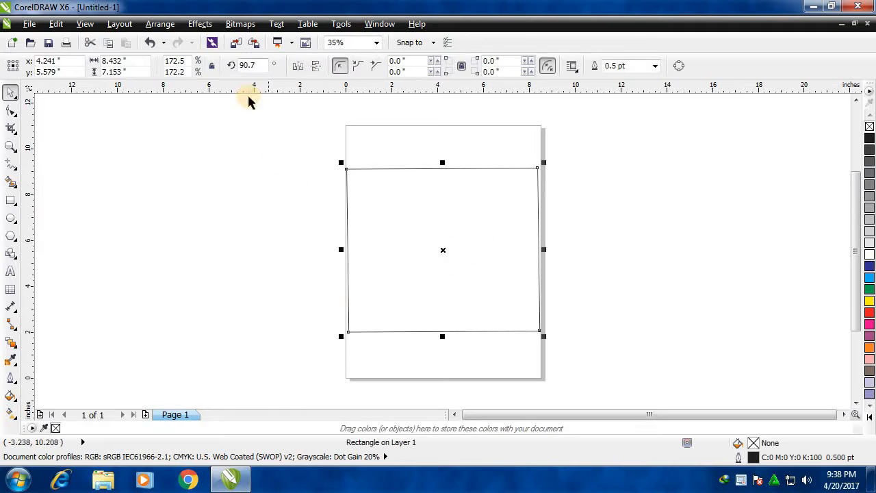
left_click(248, 64)
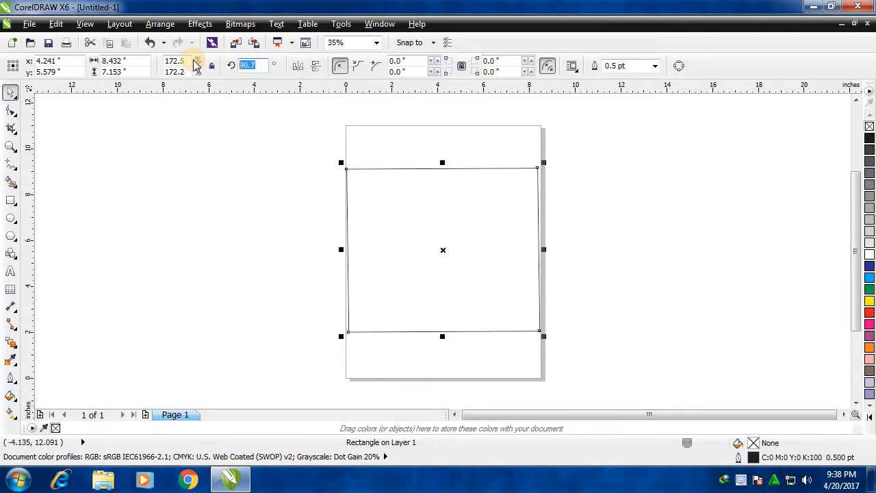
key("BackSpace")
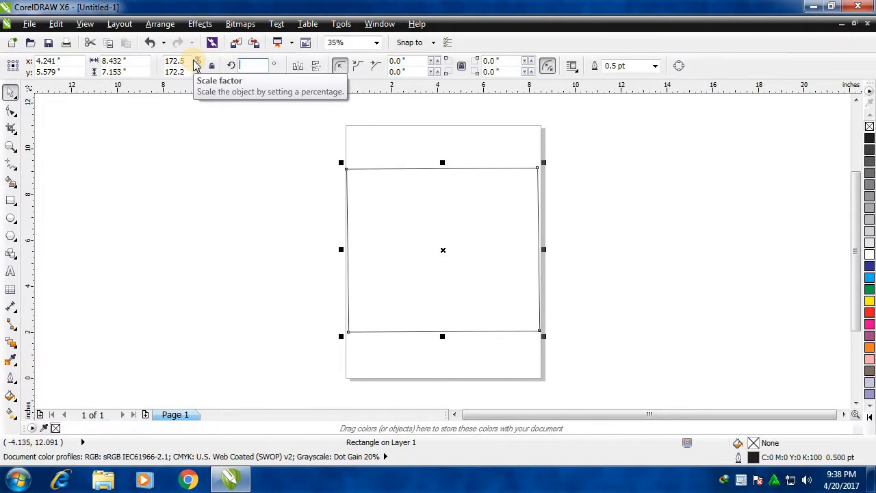
type("180")
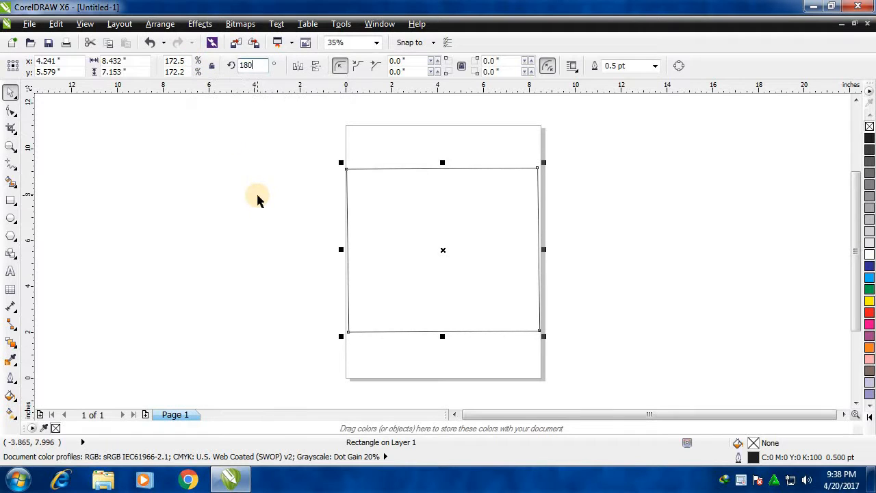
key("Return")
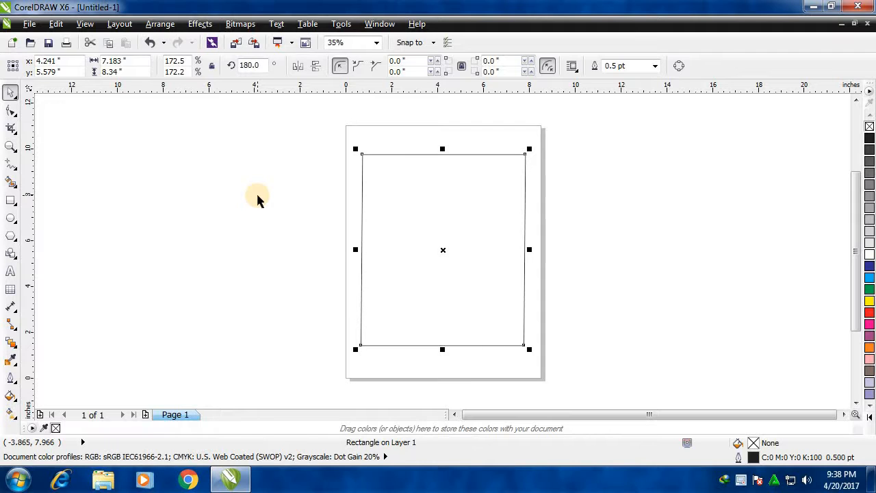
Set the rectangle's rotation angle to 270 degrees.
left_click(250, 65)
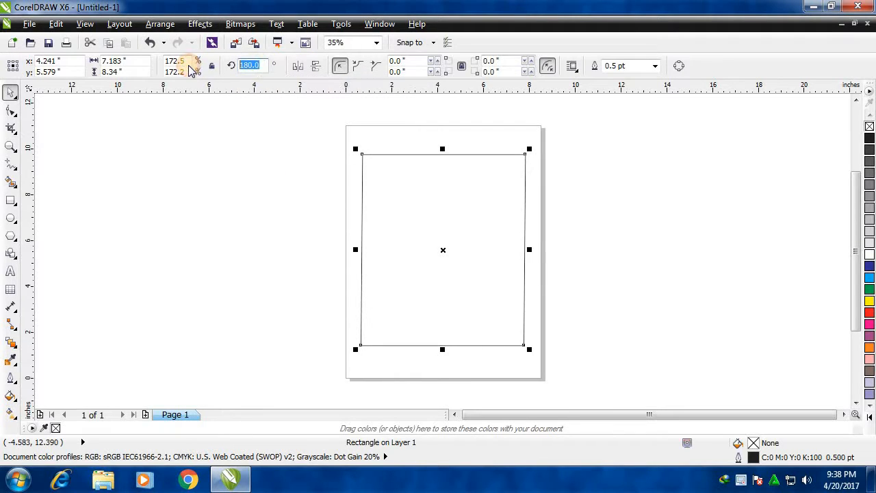
type("270")
key("Return")
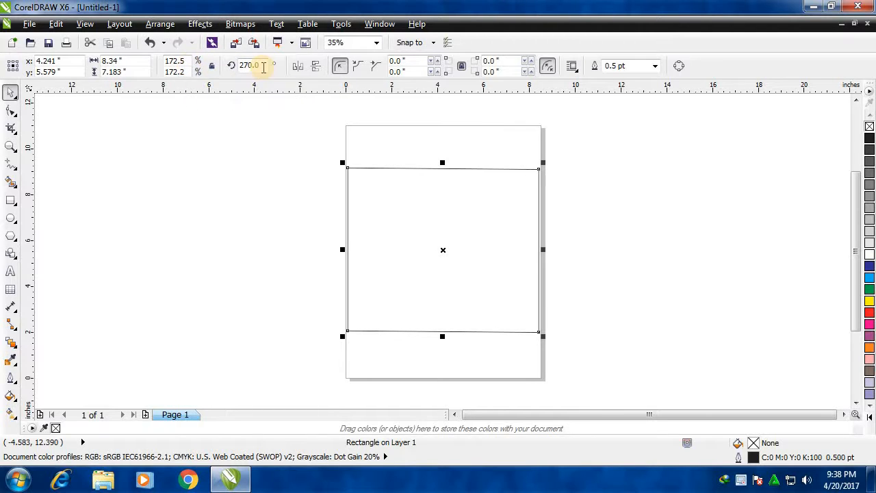
Set the rectangle's rotation angle to 90 degrees, followed by 360 degrees.
type("920")
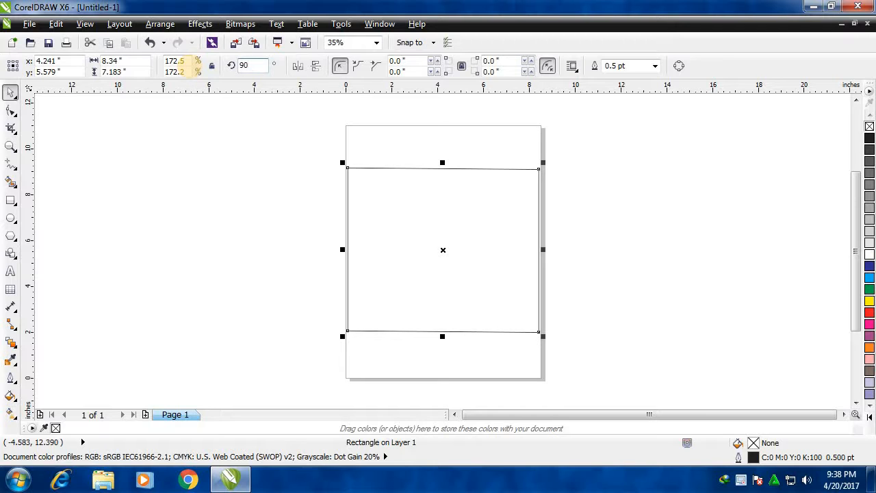
left_click(248, 66)
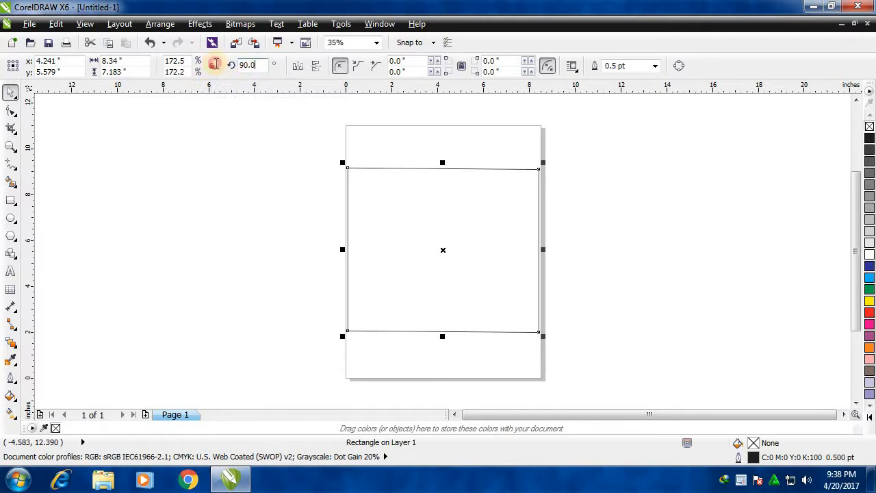
type("360")
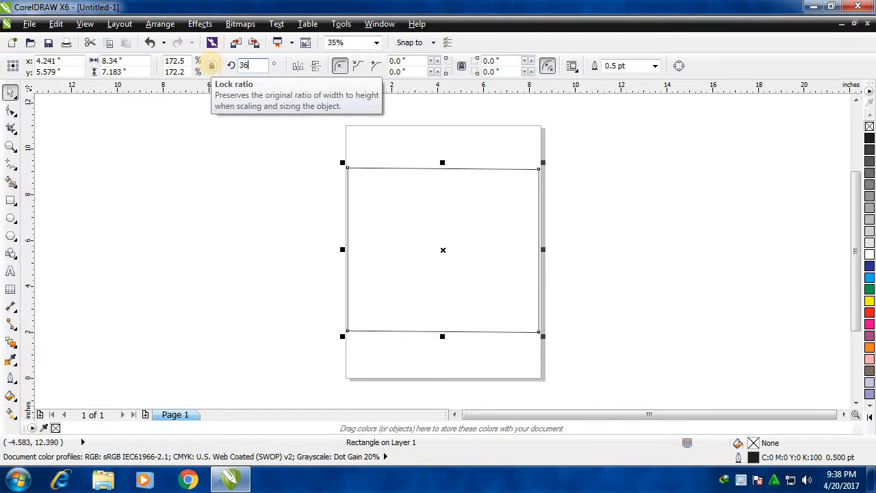
key("Return")
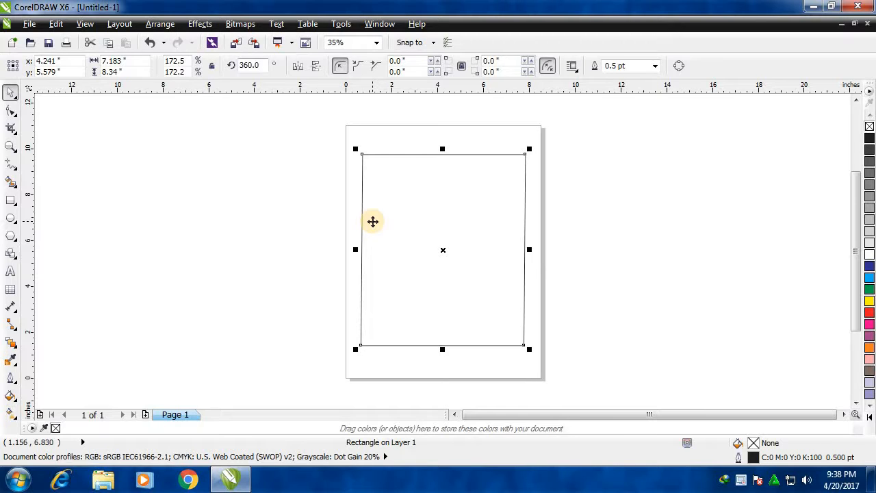
left_click(347, 196)
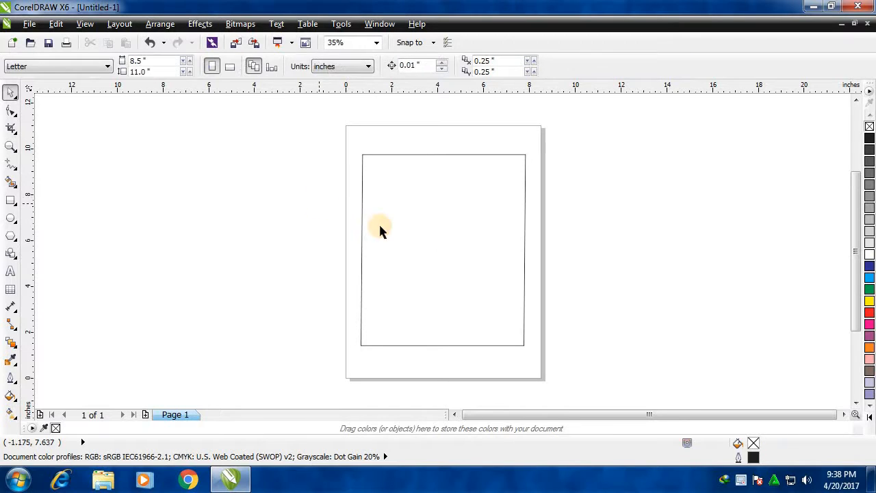
left_click(396, 214)
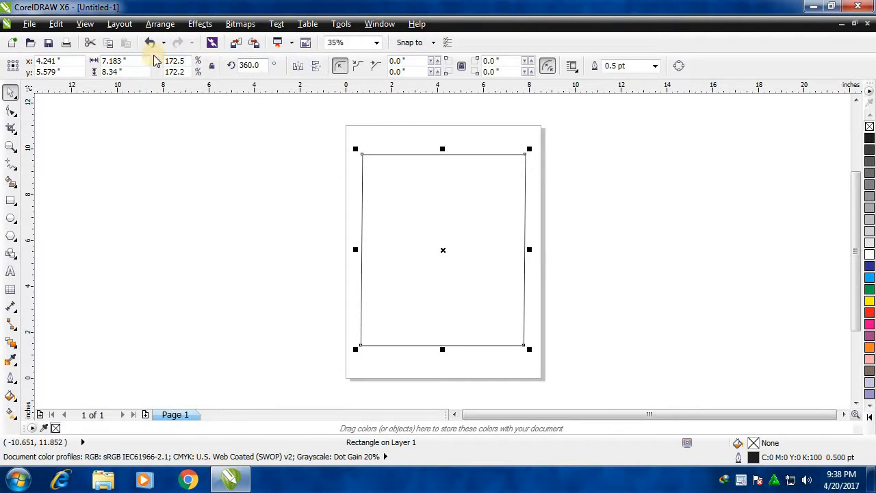
left_click(391, 229)
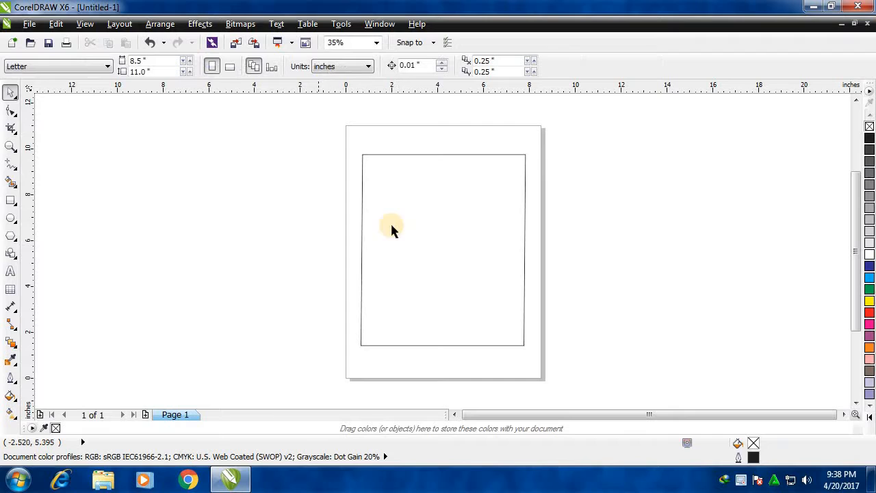
left_click(10, 181)
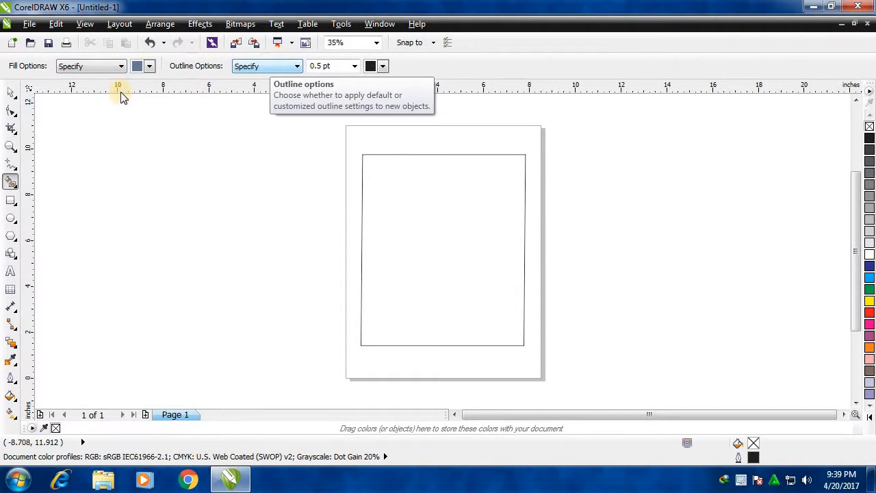
Select the rectangle with the Pick tool and set its size to 5 inches wide and 9 inches high.
left_click(11, 91)
left_click(398, 203)
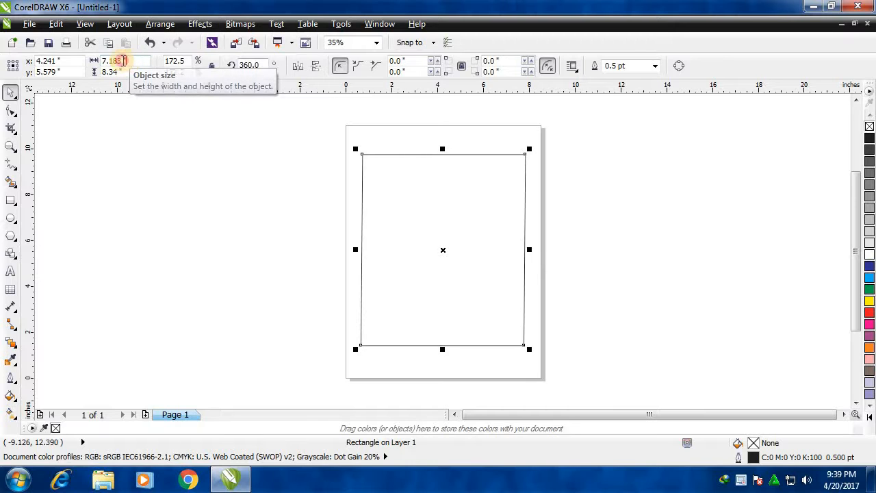
double_click(117, 61)
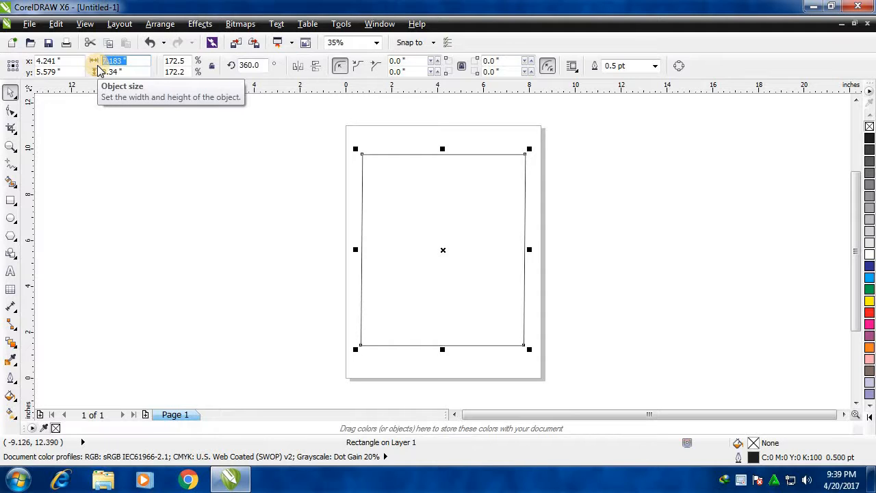
key("BackSpace")
type("5")
left_click(137, 71)
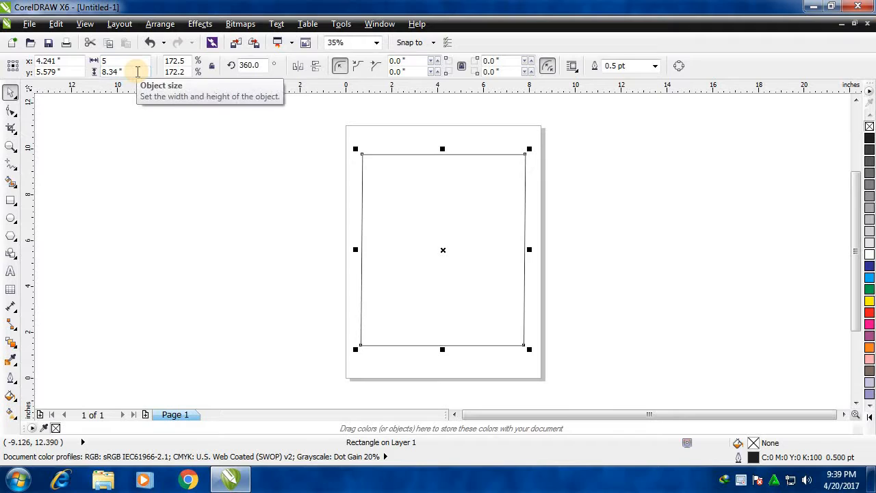
key("BackSpace")
key("BackSpace")
key("BackSpace")
key("BackSpace")
key("BackSpace")
key("BackSpace")
type("9")
key("Return")
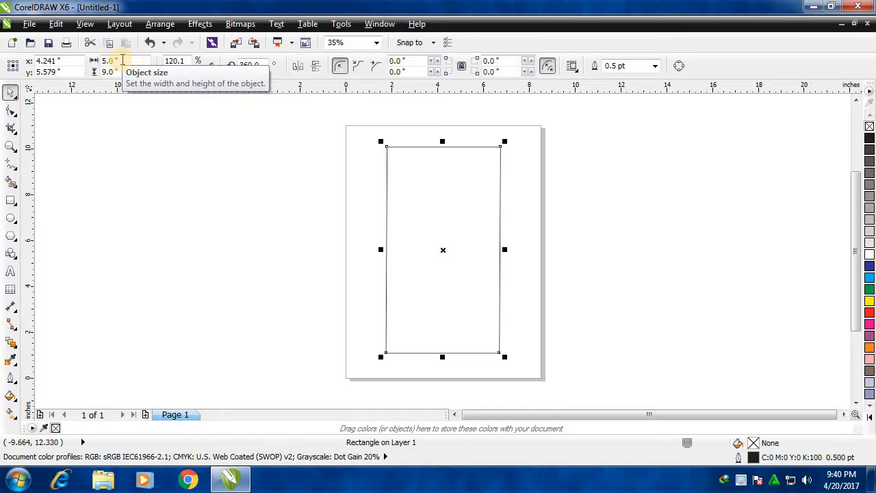
Stretch and scale the rectangle freehand from its top side and corners to about 6.13 by 6.75 inches.
left_click(446, 148)
left_click(441, 164)
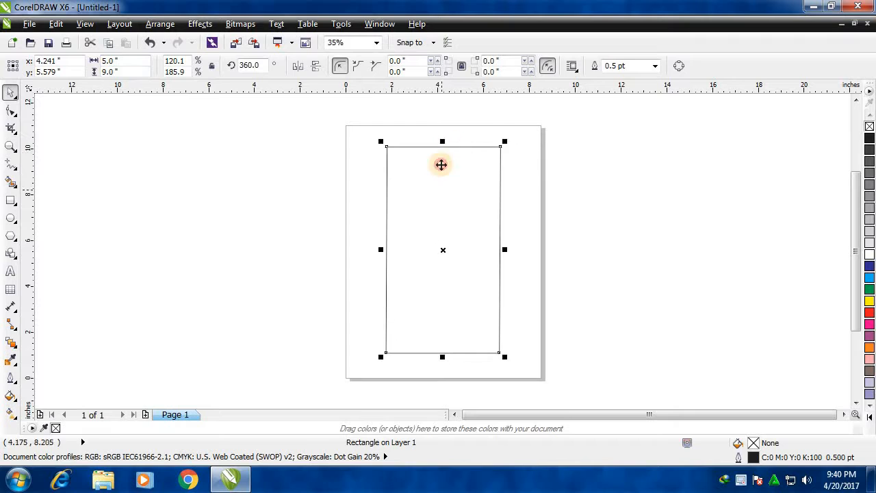
left_click_drag(443, 143, 443, 211)
left_click_drag(501, 281, 514, 268)
mouse_move(519, 205)
left_mouse_down()
mouse_move(516, 214)
mouse_move(514, 192)
left_mouse_up()
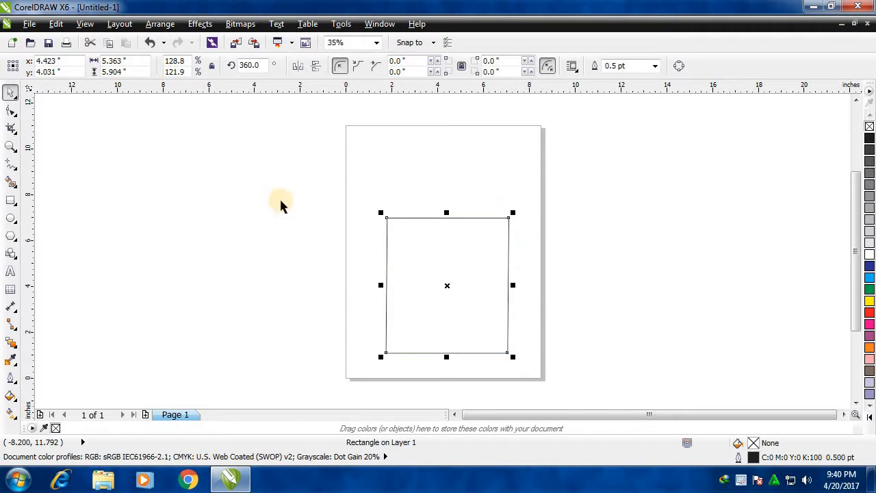
left_click_drag(380, 356, 370, 334)
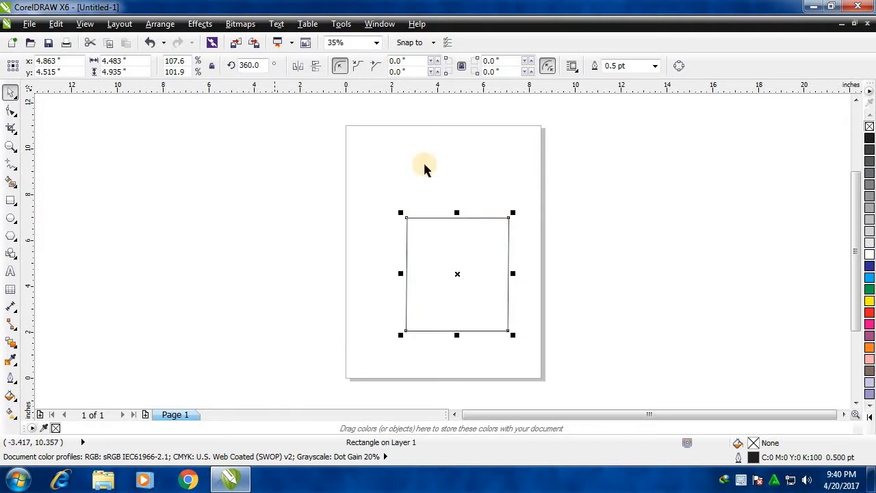
left_click(460, 152)
left_click(445, 251)
left_click_drag(401, 213, 369, 176)
left_click(515, 259)
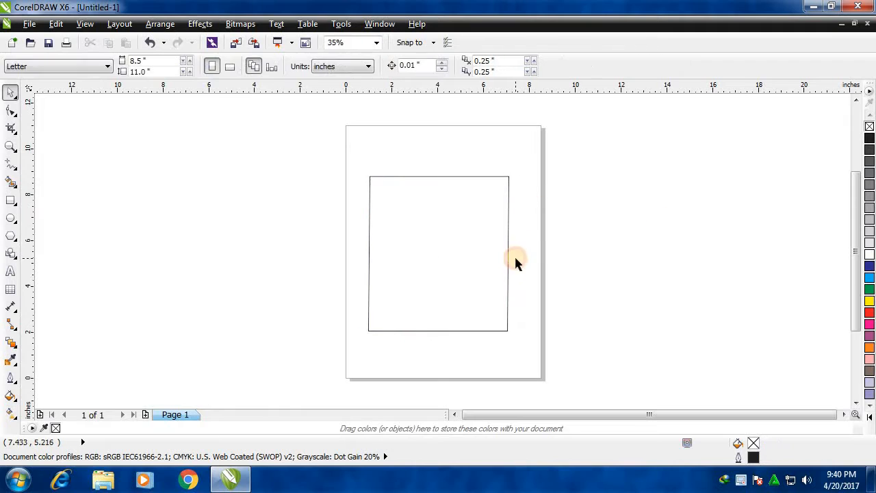
left_click(475, 257)
left_click(520, 269)
left_click(479, 281)
left_click(293, 239)
Set the rectangle's width and height to 2 inches, and enlarge it proportionally from its upper-right corner to about 2.53 inches.
left_click(421, 197)
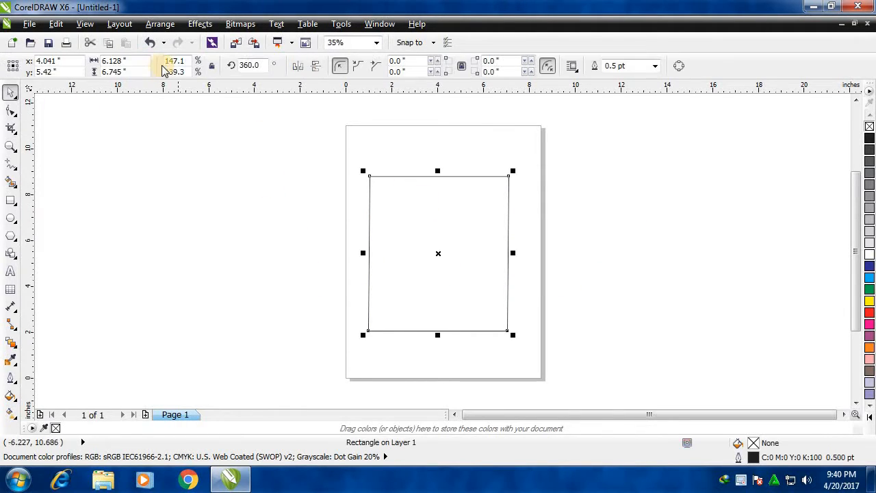
double_click(101, 60)
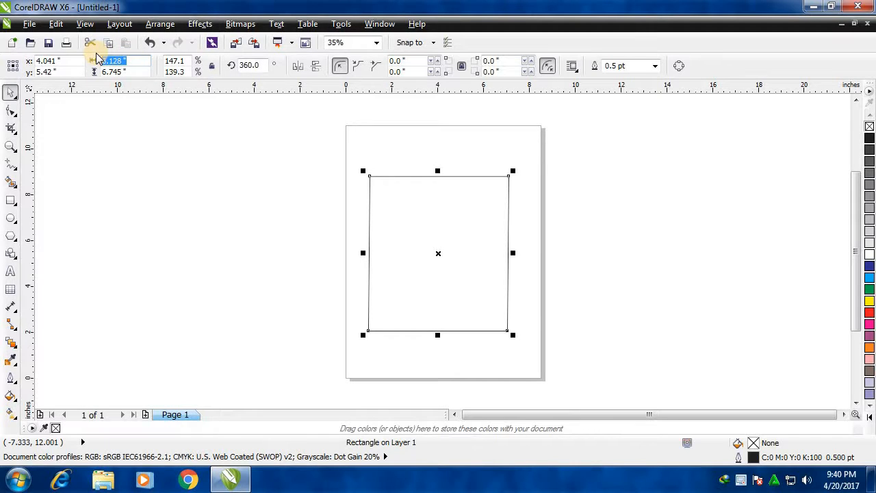
type("2")
key("Tab")
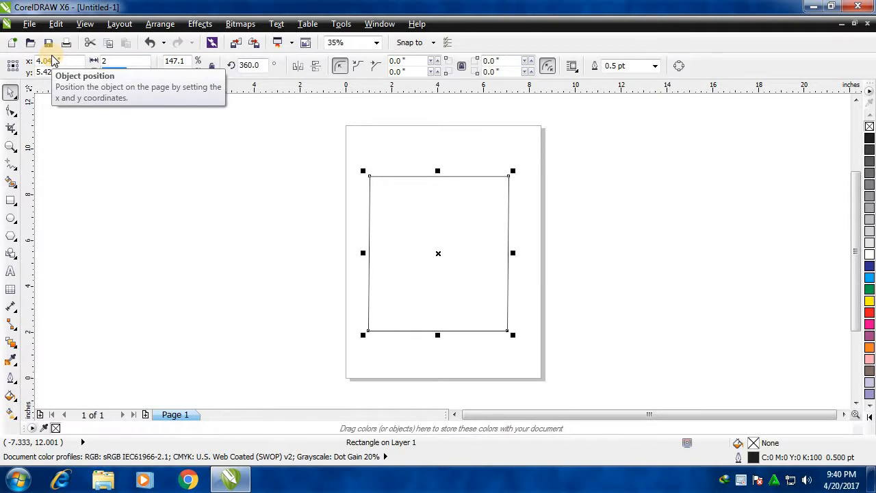
type("2")
key("Return")
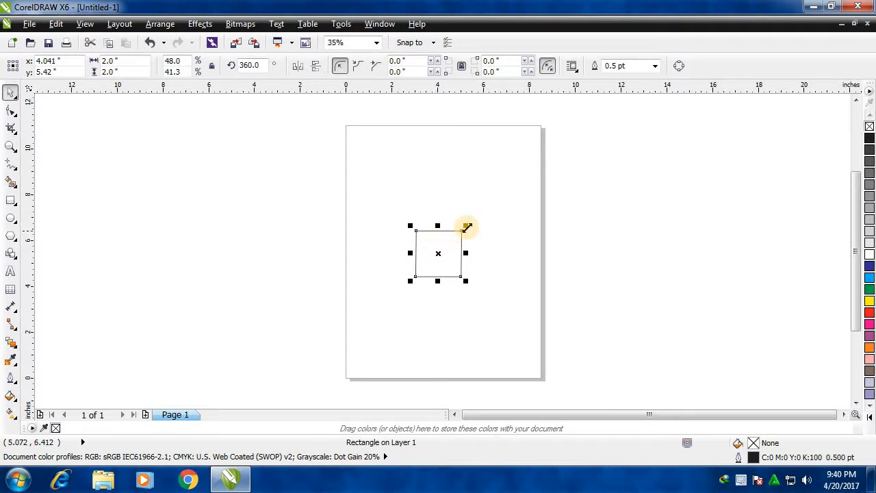
mouse_move(467, 227)
left_mouse_down()
mouse_move(532, 166)
mouse_move(477, 216)
left_mouse_up()
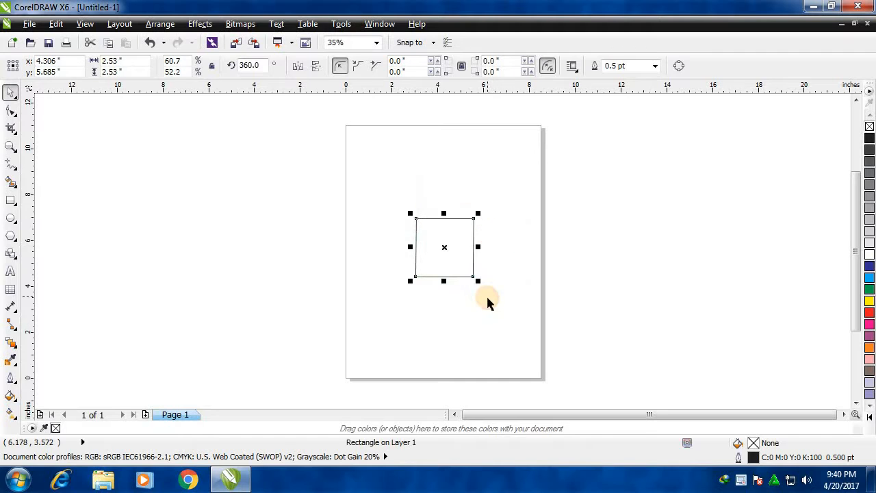
left_click(488, 301)
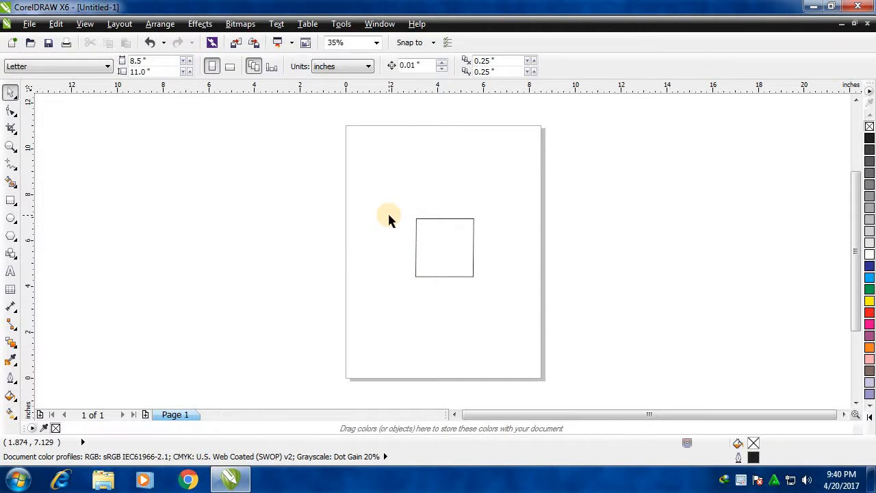
left_click(423, 251)
right_click(424, 251)
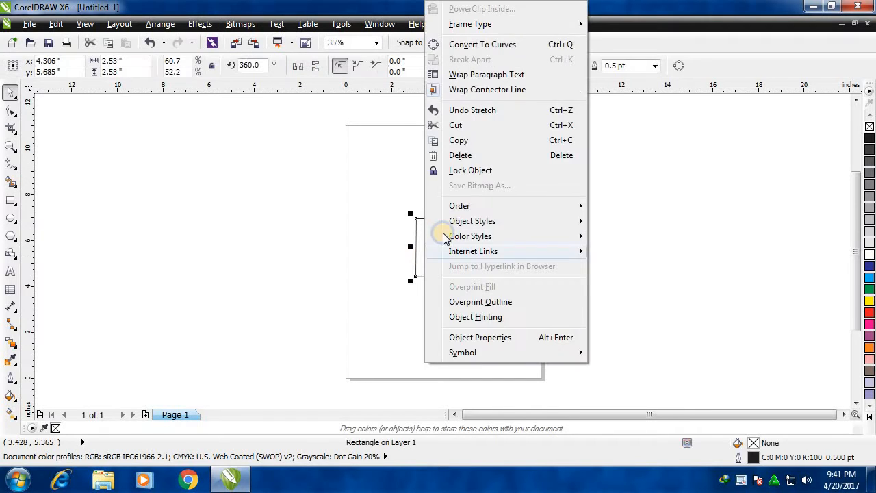
left_click(375, 253)
left_click(382, 263)
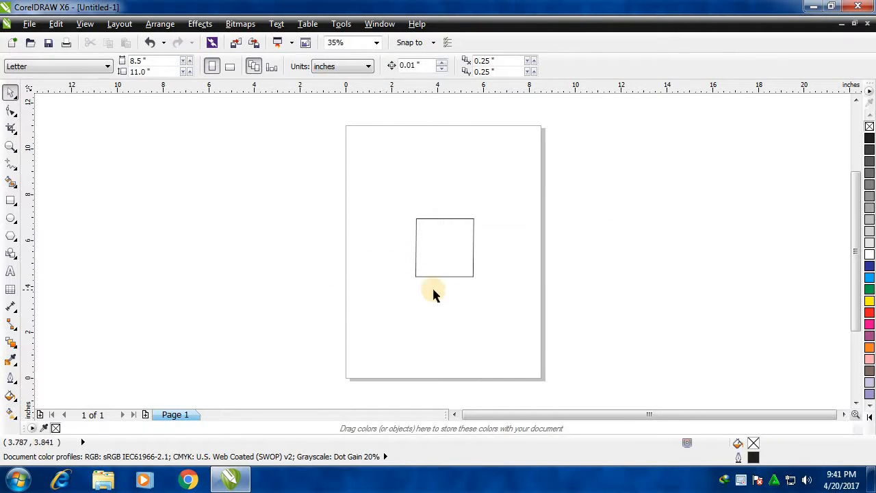
Move the rectangle towards the upper part of the page and enlarge it proportionally from its corners to about 5.77 inches square.
left_click(442, 244)
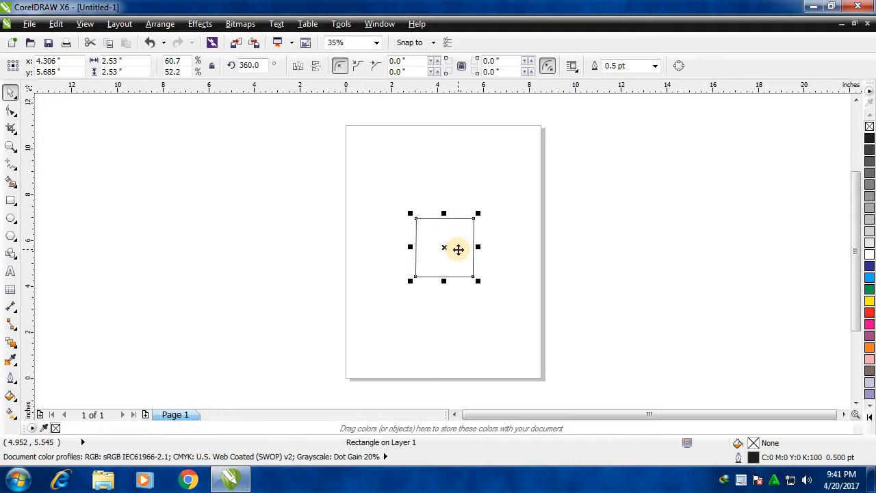
left_click_drag(445, 244, 431, 212)
left_click_drag(463, 181, 505, 140)
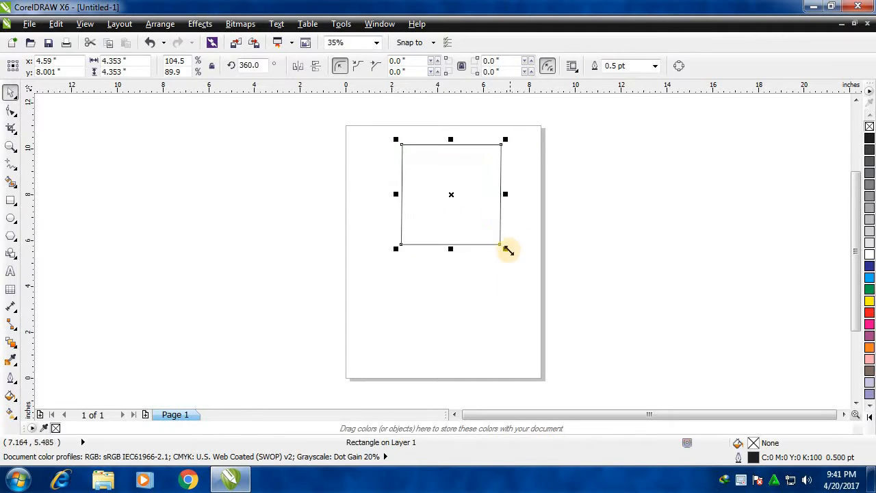
left_click_drag(508, 250, 513, 274)
left_click_drag(503, 263, 479, 285)
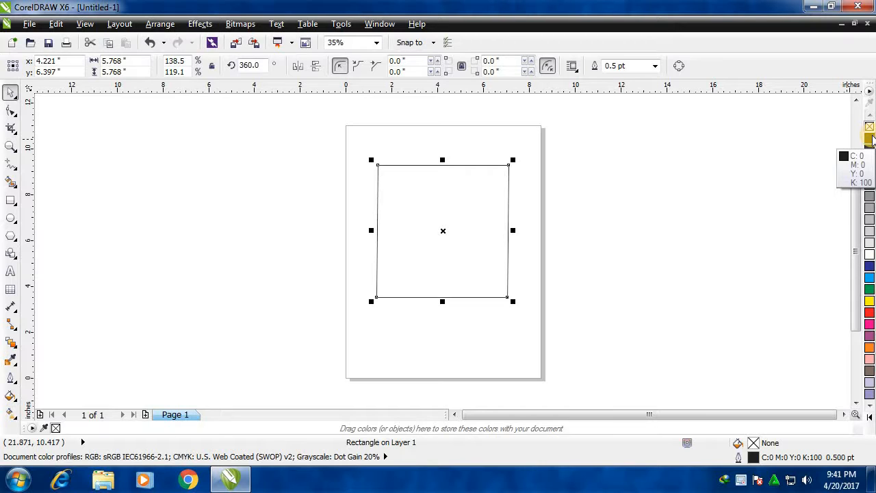
Fill the rectangle with black (C:0 M:0 Y:0 K:100).
left_click(870, 139)
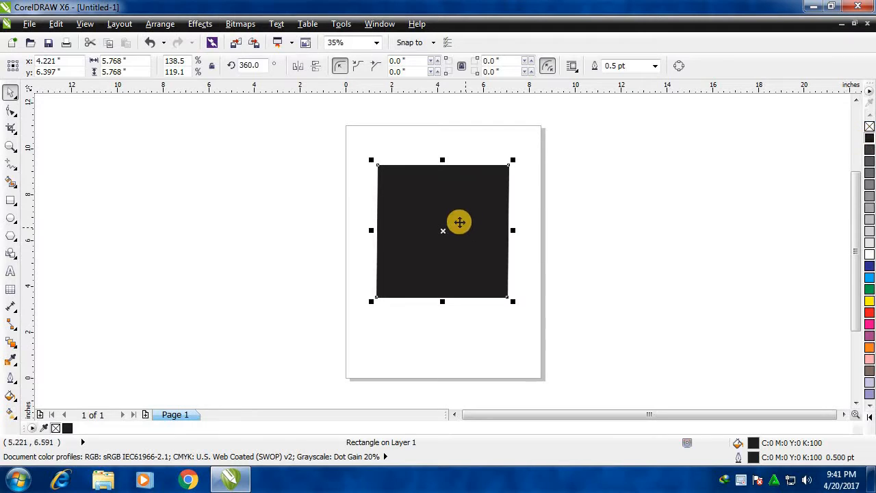
Remove the rectangle's fill, refill it with black (C:0 M:0 Y:0 K:100), and remove the fill again.
left_click(870, 126)
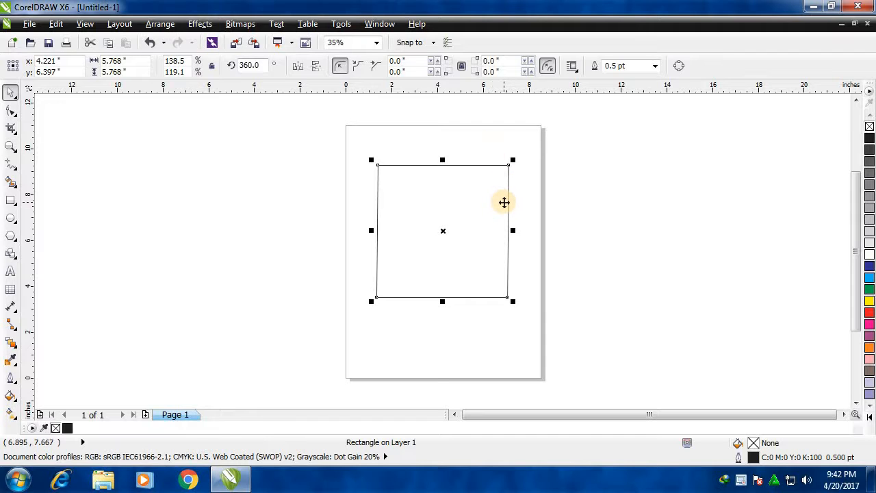
left_click(870, 139)
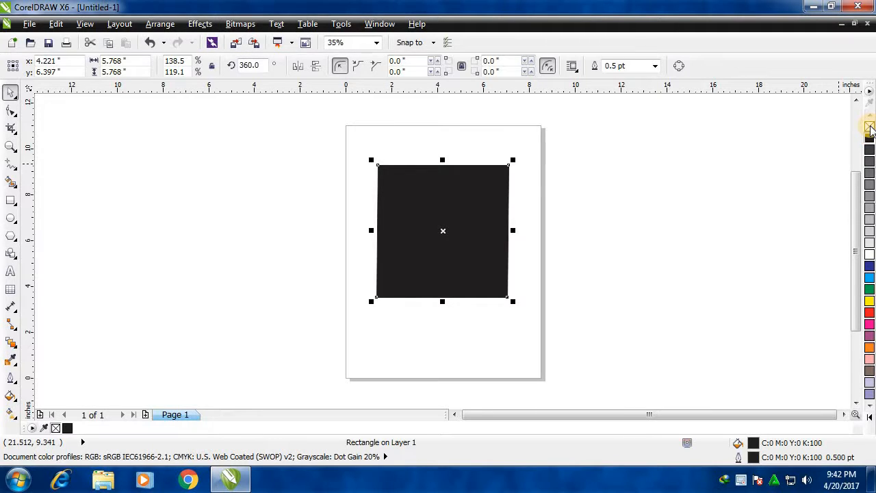
left_click(870, 128)
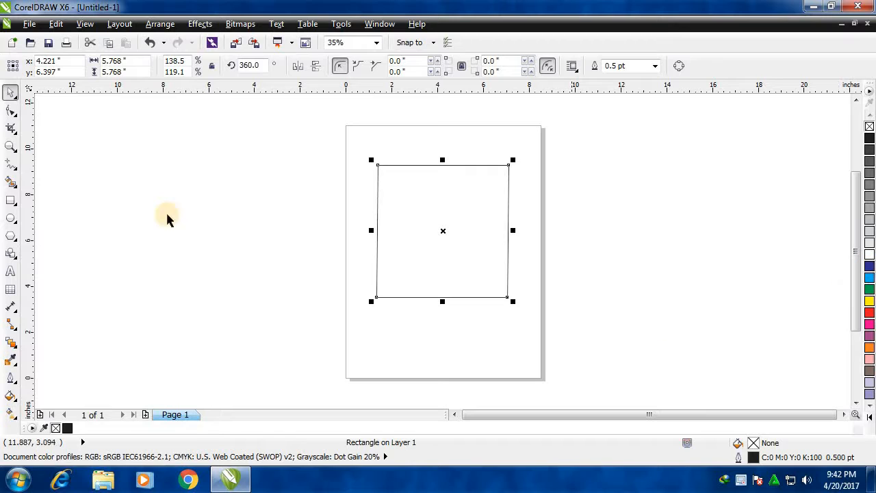
Color the rectangle's outline blue (C:100 M:100 Y:0 K:0), remove the outline, and apply the same blue to it again.
left_click(10, 146)
left_click_drag(372, 163, 488, 226)
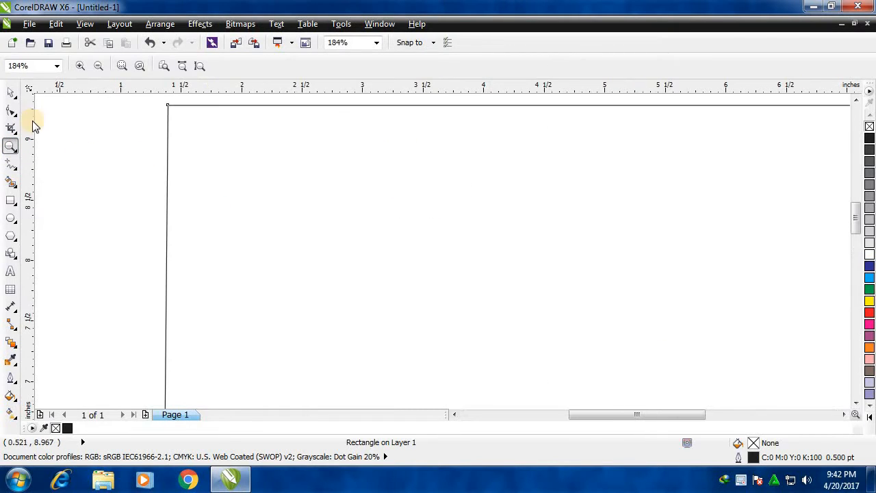
left_click(10, 92)
left_click(389, 181)
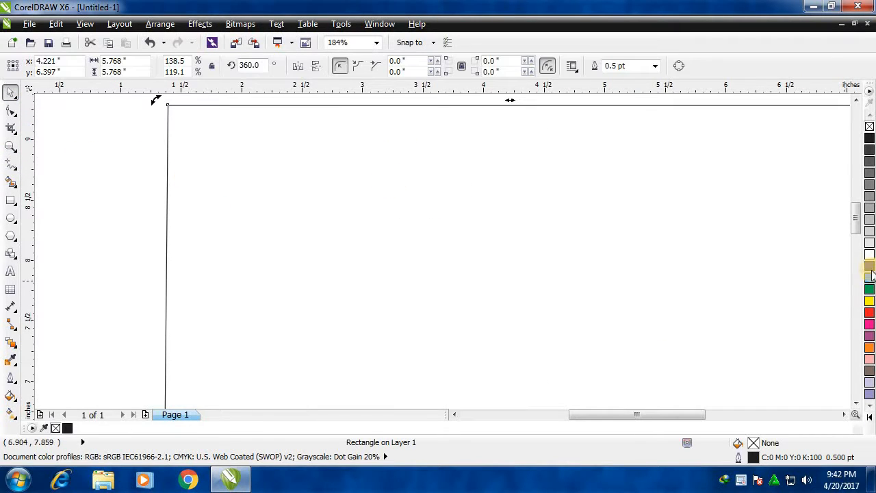
right_click(870, 266)
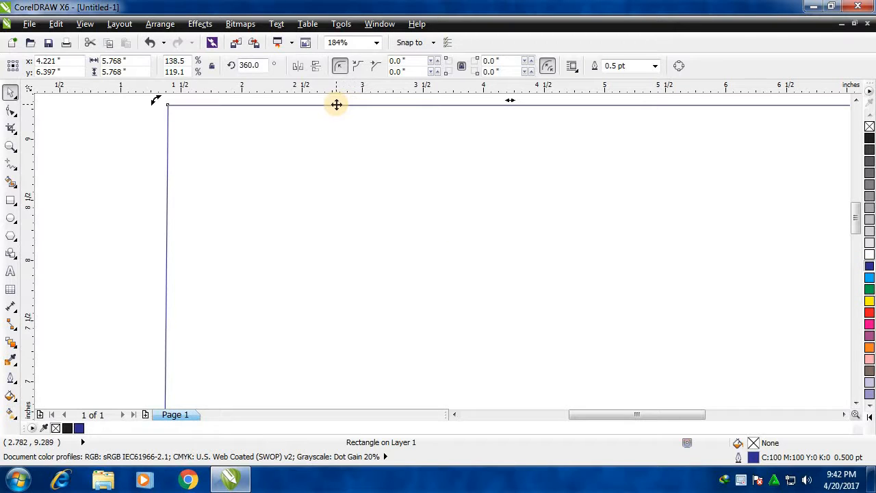
right_click(870, 127)
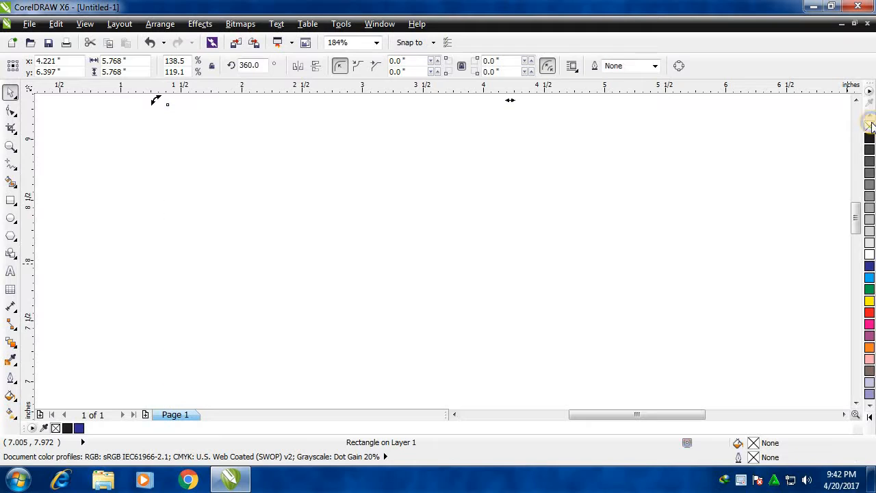
right_click(869, 266)
Recolor the rectangle's outline in turn to black, red, purple, pink and finally green (C:100 M:0 Y:100 K:0).
left_click(11, 146)
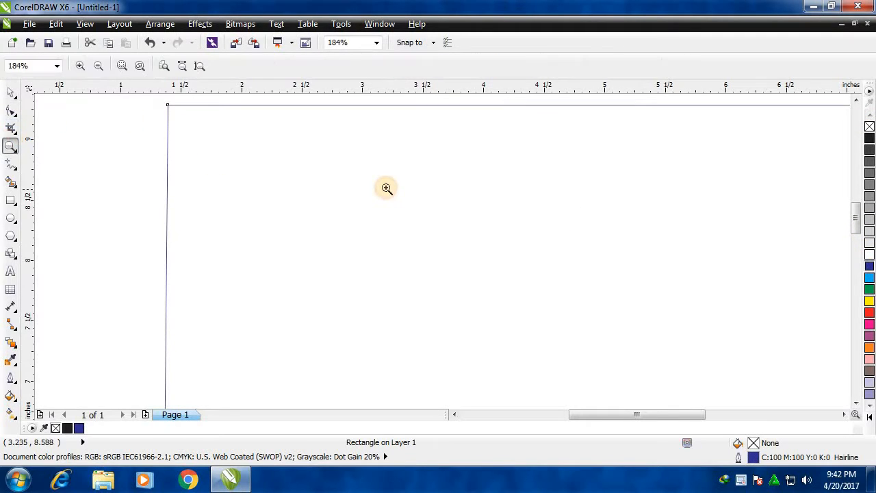
key("shift+F4")
left_click_drag(363, 157, 520, 305)
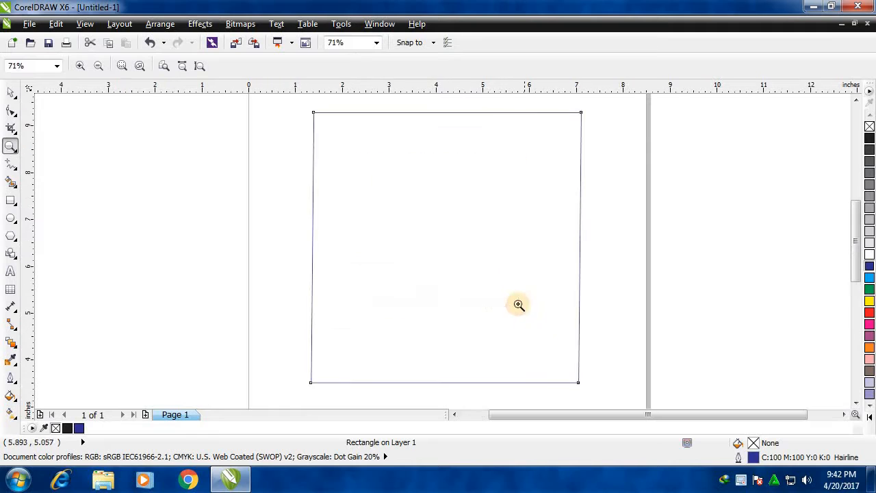
left_click(10, 91)
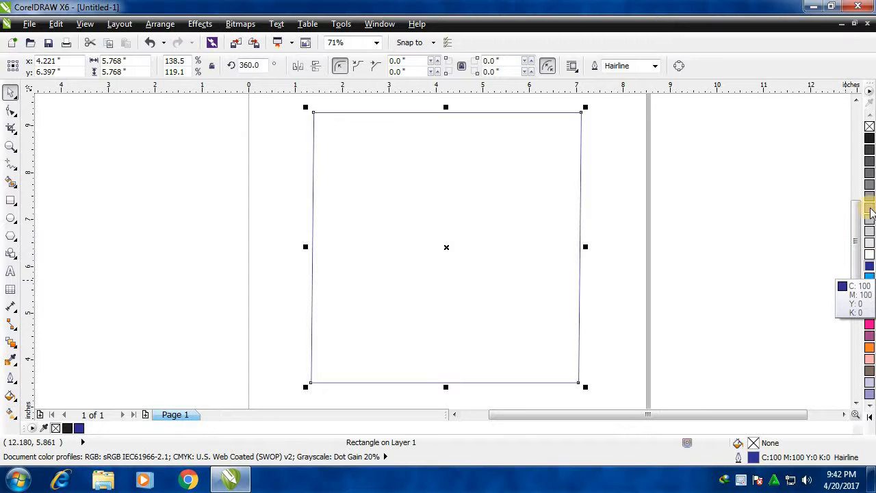
right_click(871, 139)
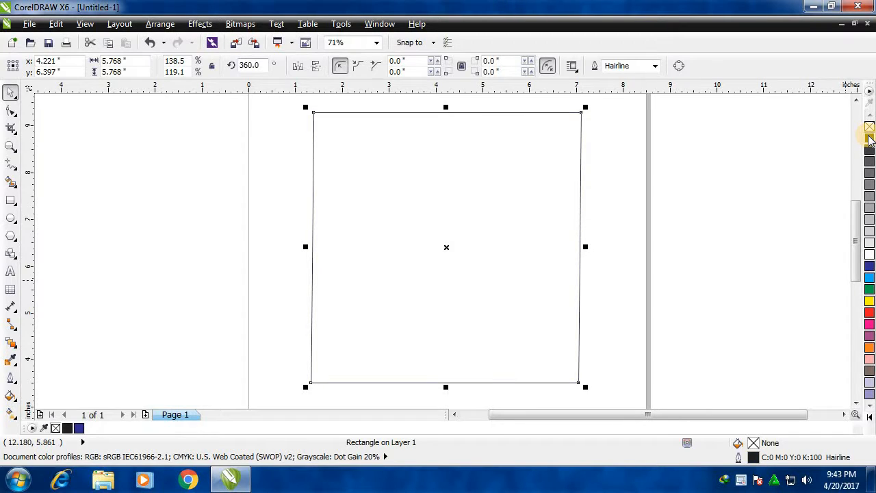
right_click(870, 315)
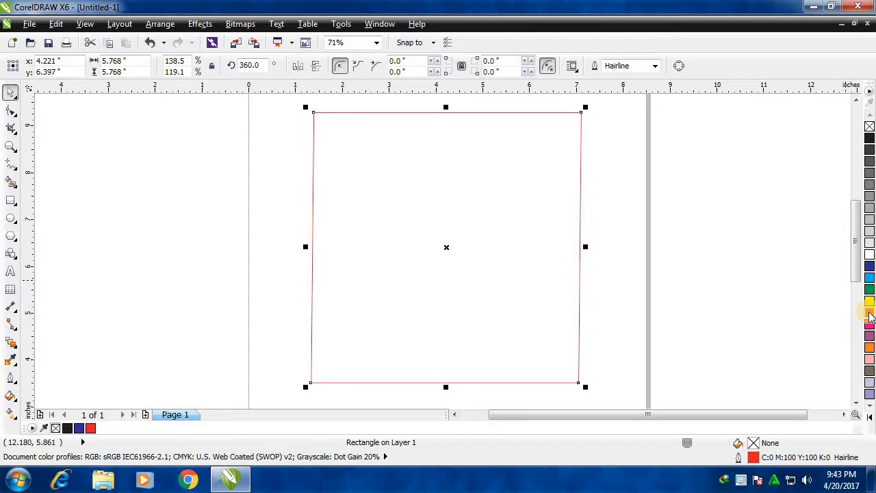
right_click(870, 326)
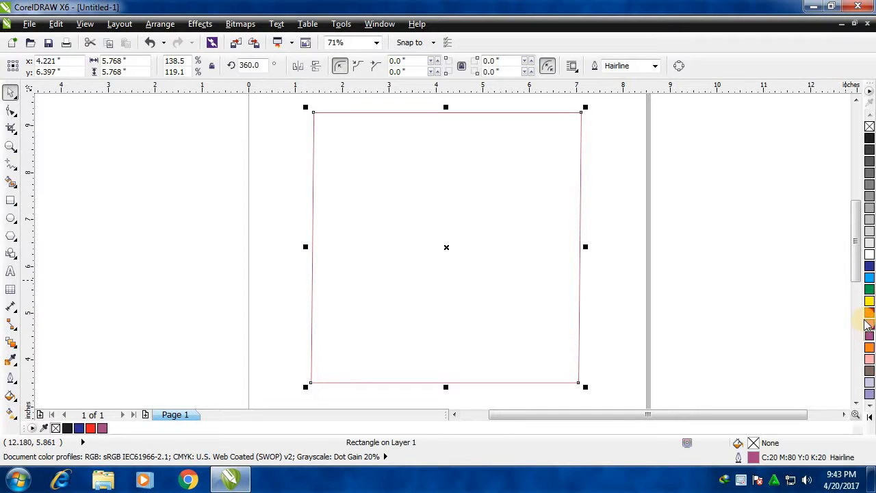
right_click(869, 325)
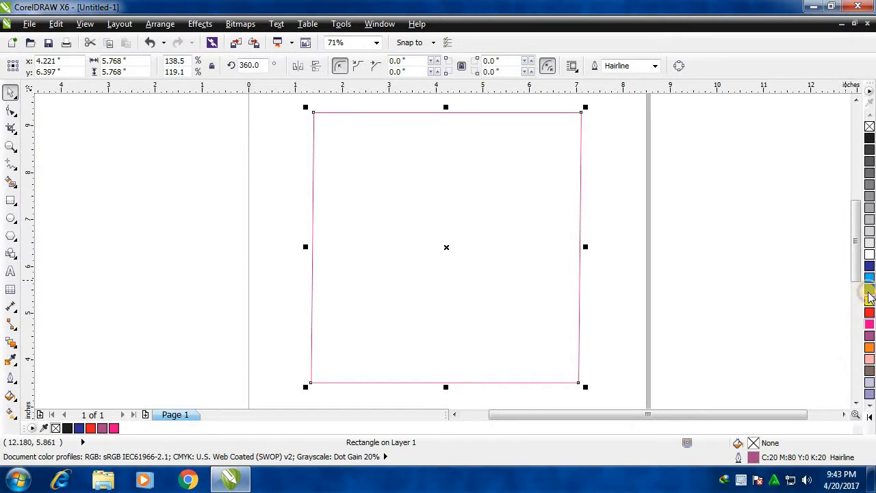
right_click(869, 292)
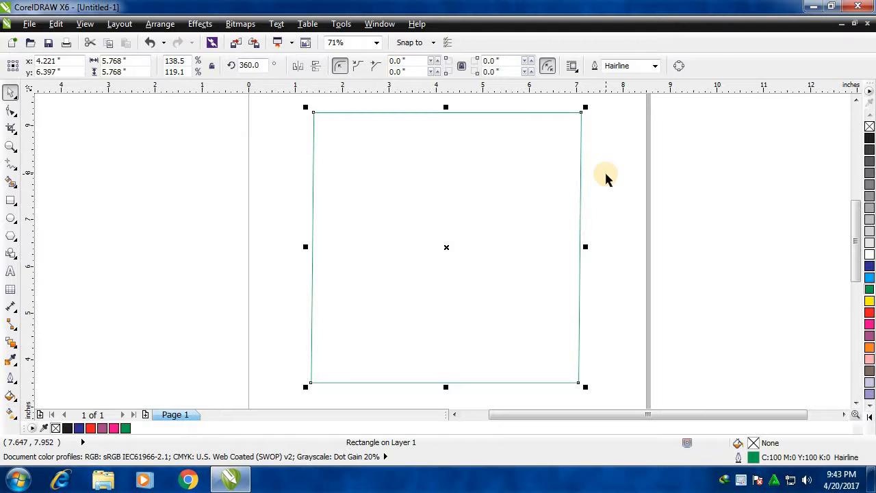
Remove the rectangle's outline, deselect and reselect the invisible rectangle, and give it a black outline (C:0 M:0 Y:0 K:100).
right_click(870, 128)
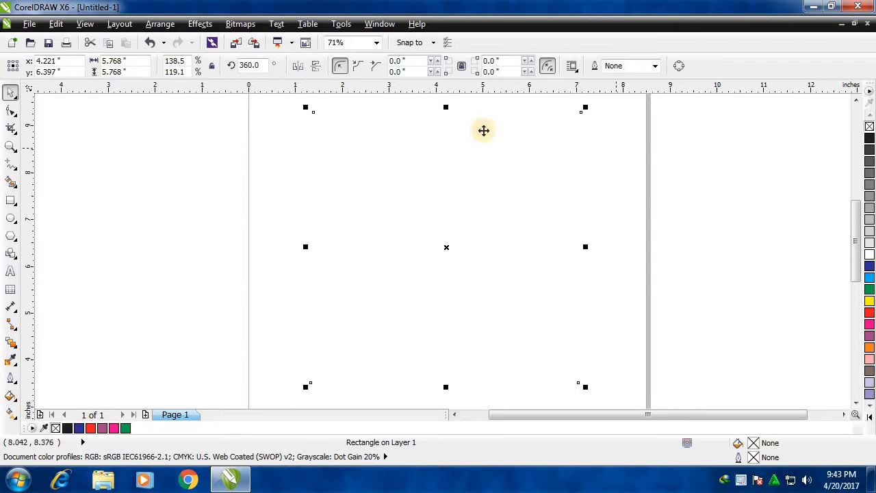
left_click(666, 185)
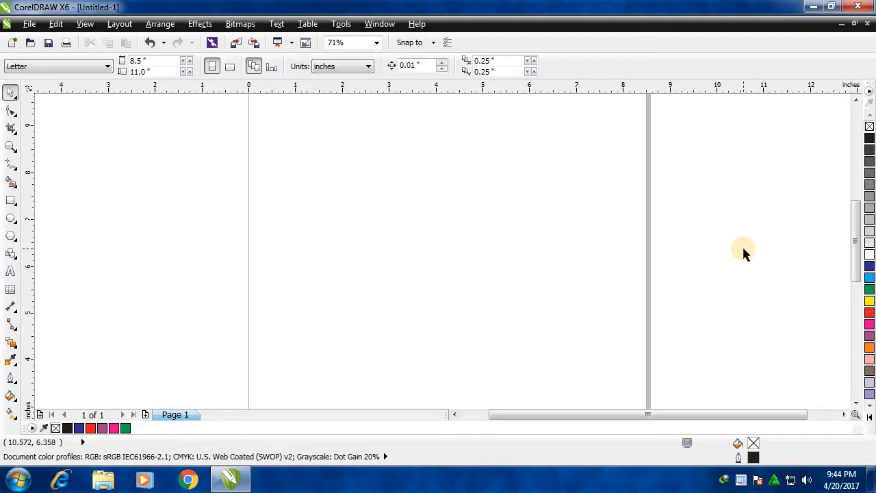
left_click(510, 205)
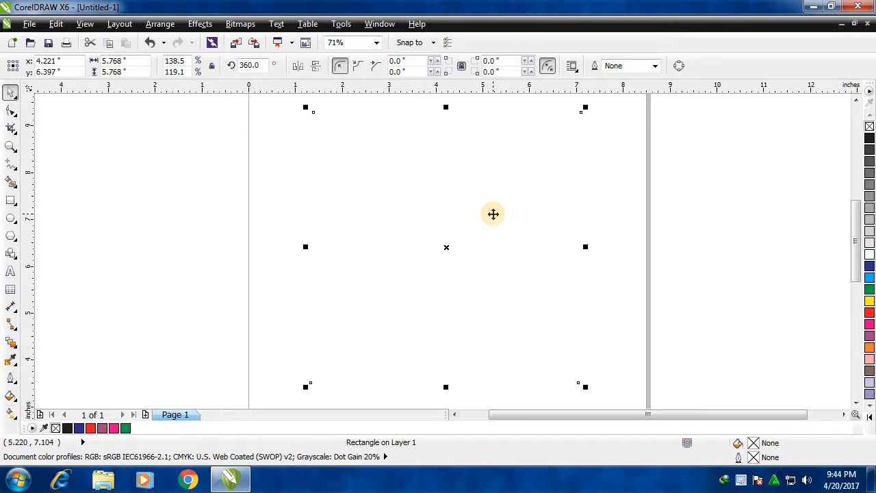
right_click(870, 138)
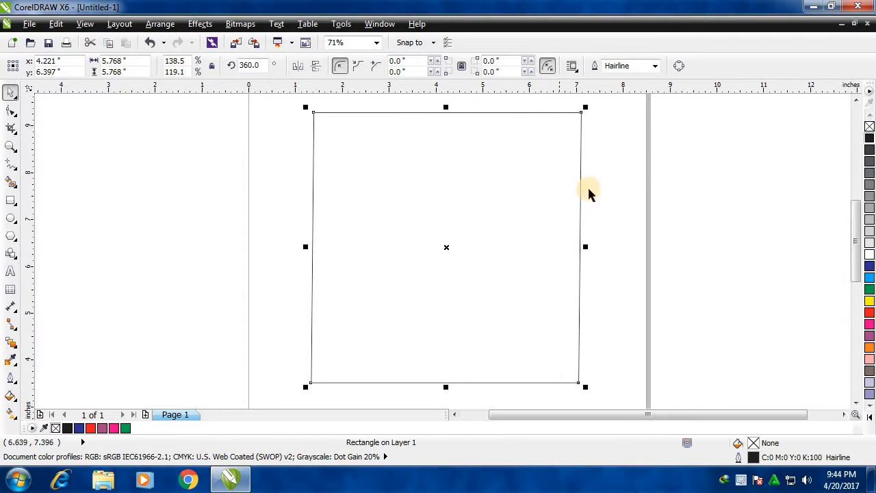
left_click(547, 200)
right_click(546, 199)
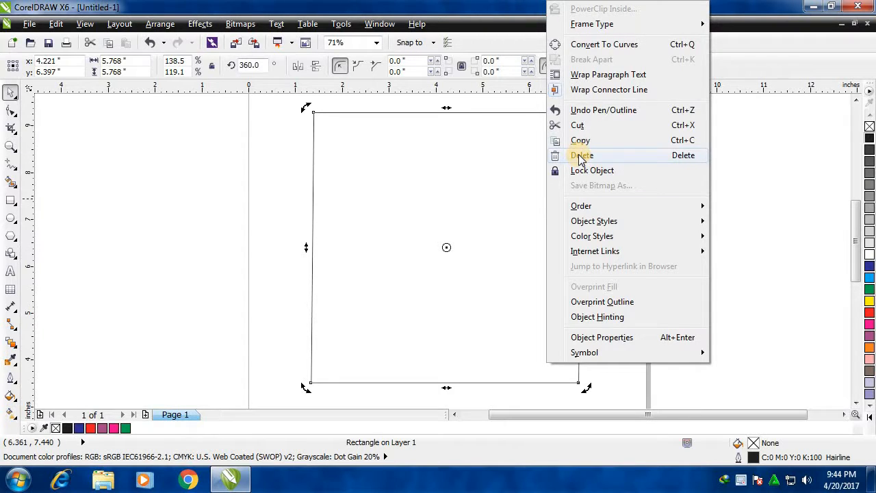
left_click(490, 190)
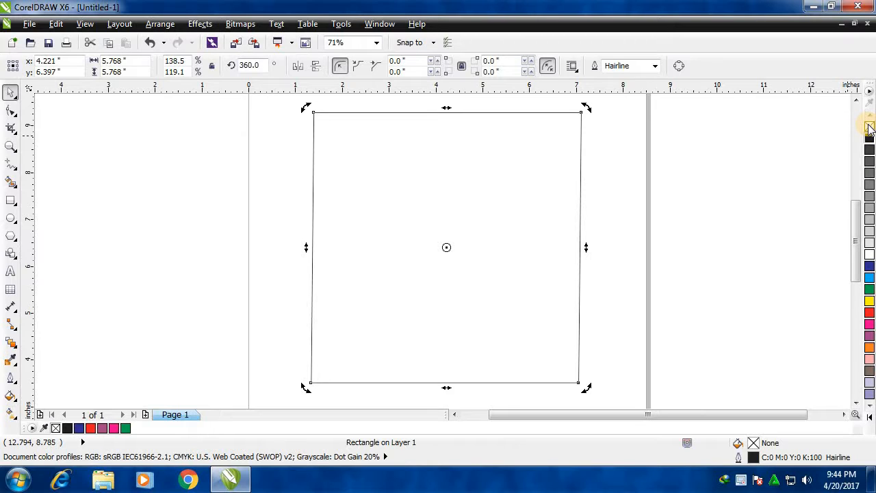
Remove the rectangle's outline and delete the invisible rectangle from the page.
right_click(869, 127)
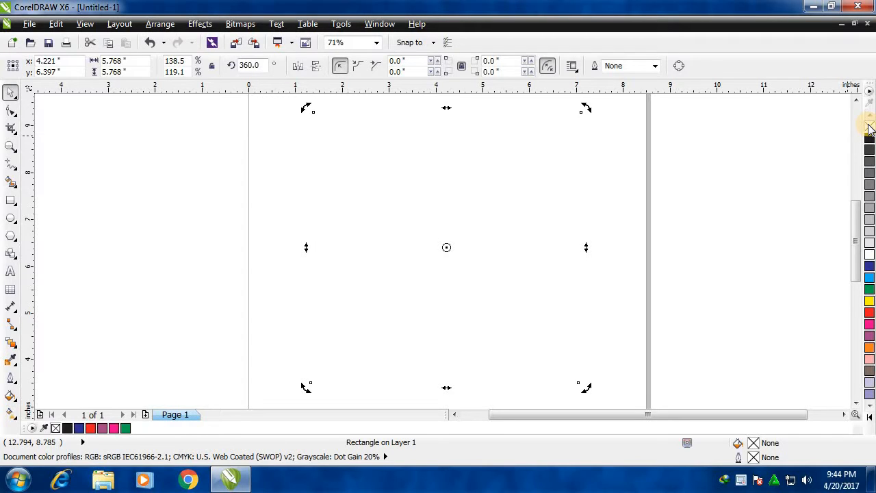
right_click(418, 149)
left_click(461, 154)
left_click(473, 232)
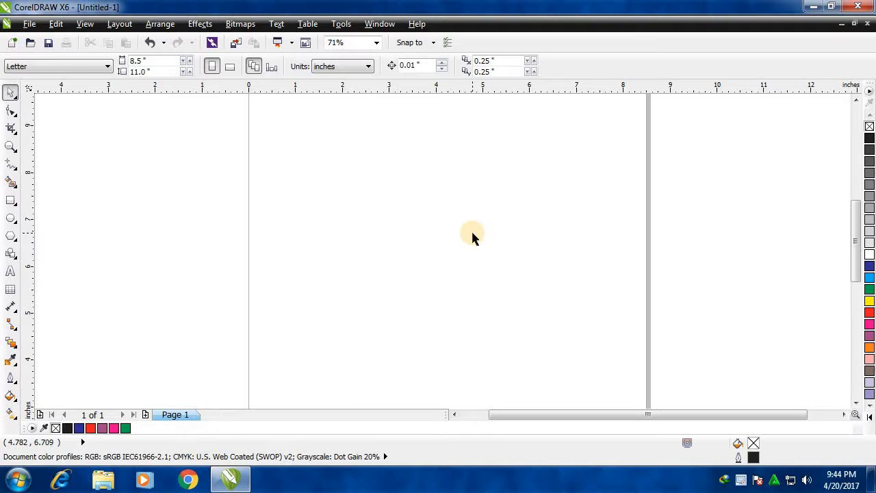
Set the page size to 7 inches wide and 5 inches high.
left_click(11, 146)
right_click(397, 237)
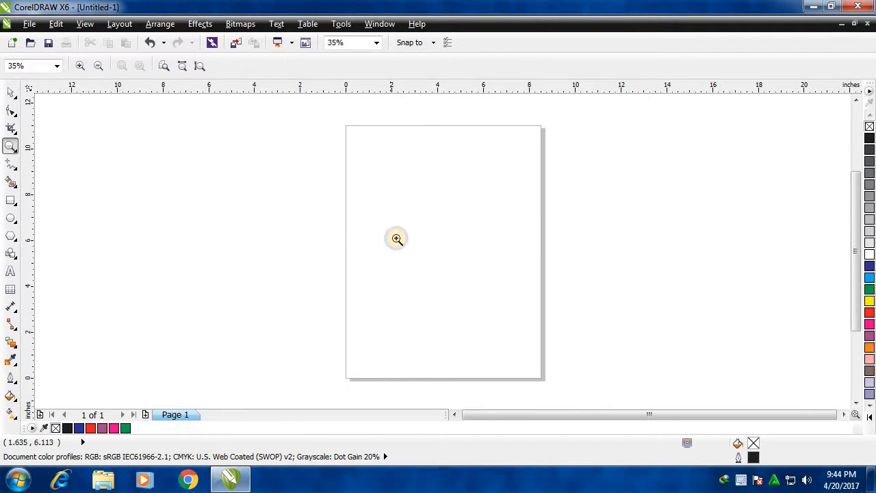
left_click(10, 91)
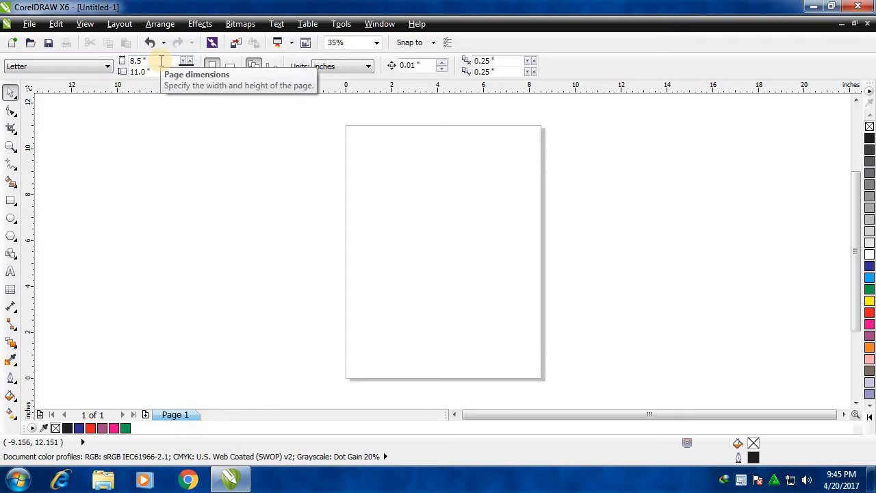
left_click_drag(140, 61, 122, 61)
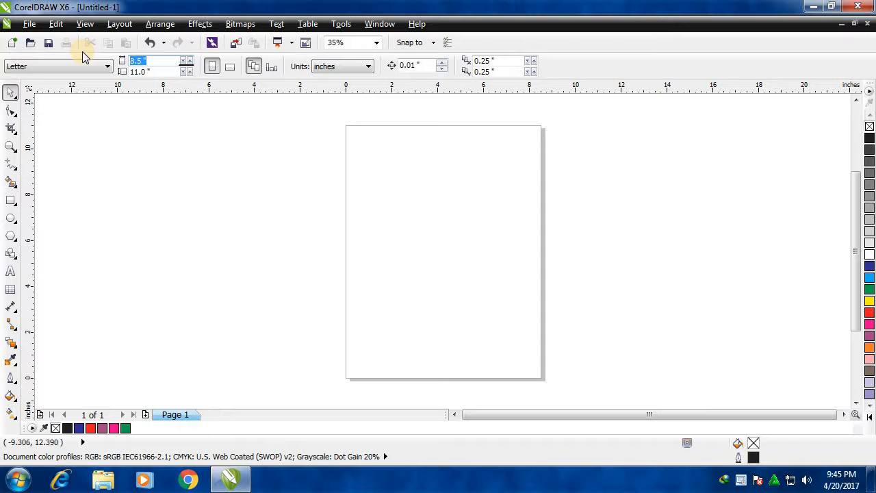
type("7")
key("Tab")
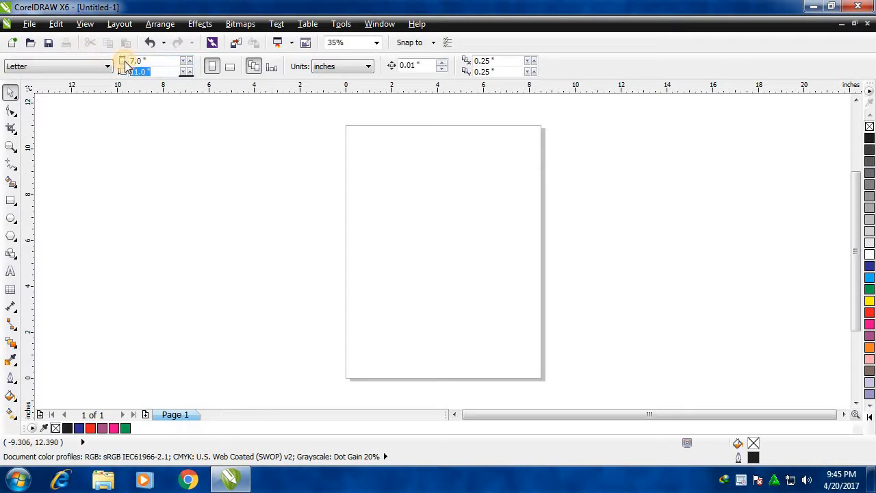
type("5")
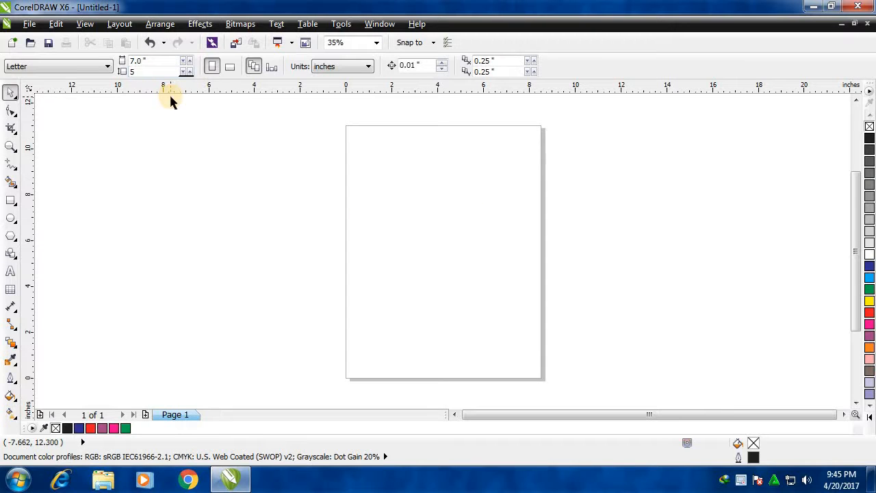
key("Return")
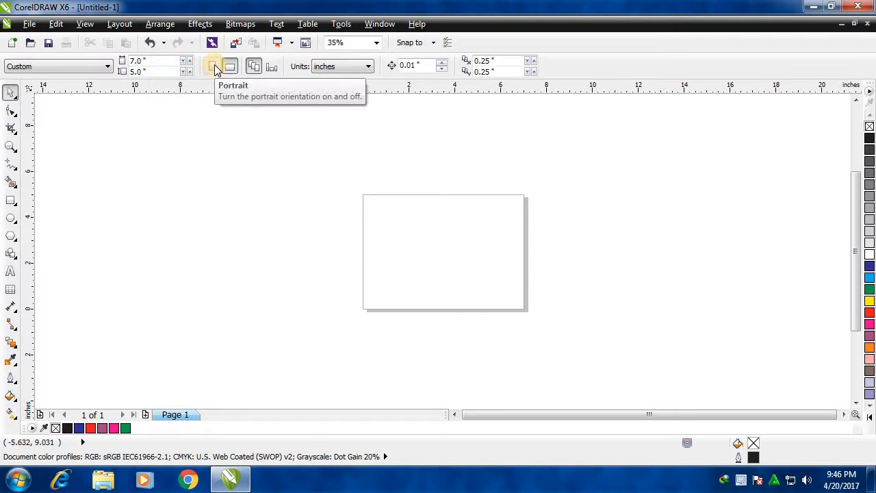
Switch the page to portrait orientation and check the commands available for Page 1.
left_click(214, 68)
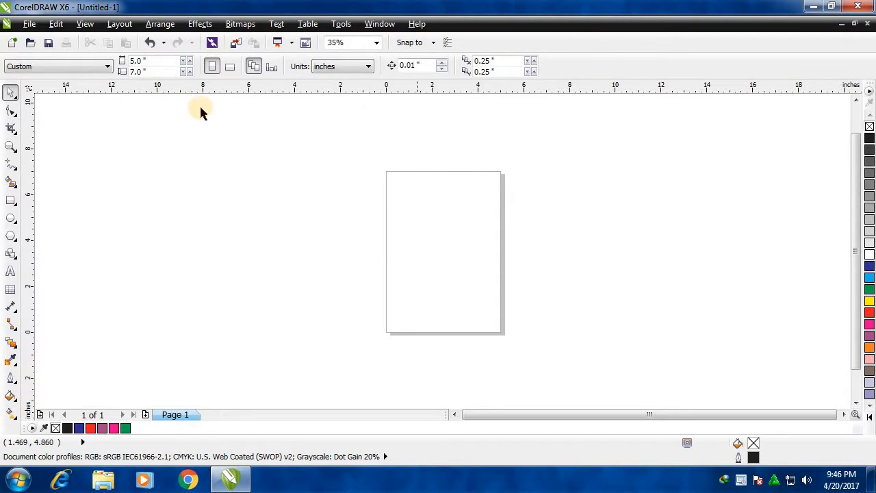
right_click(182, 416)
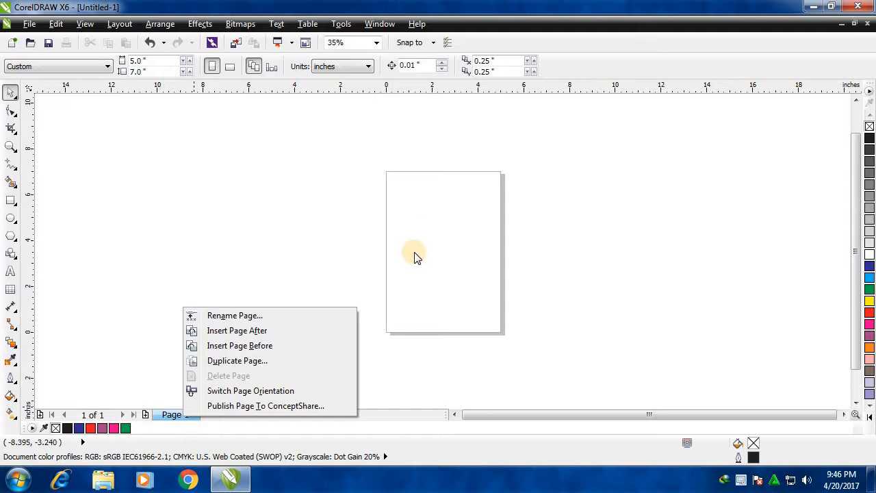
left_click(378, 219)
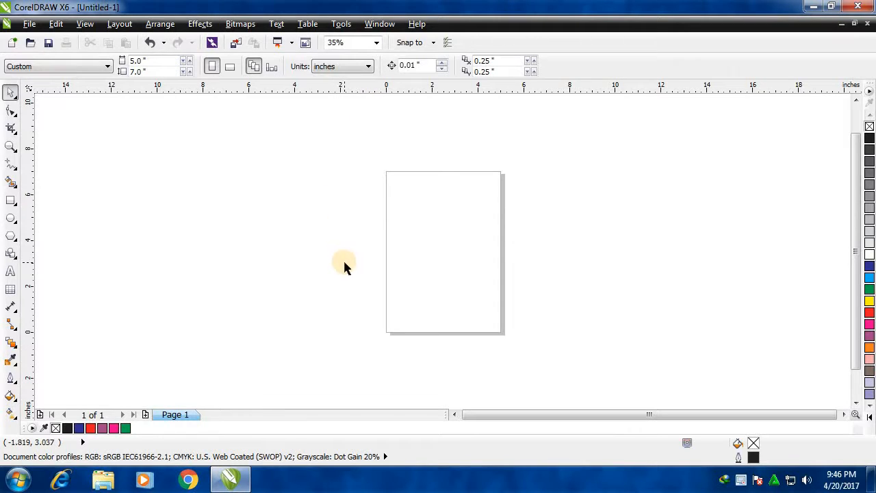
Draw a rectangle on the page and set its size to 5 inches wide and 3 inches high.
left_click(10, 200)
left_click_drag(409, 200, 470, 284)
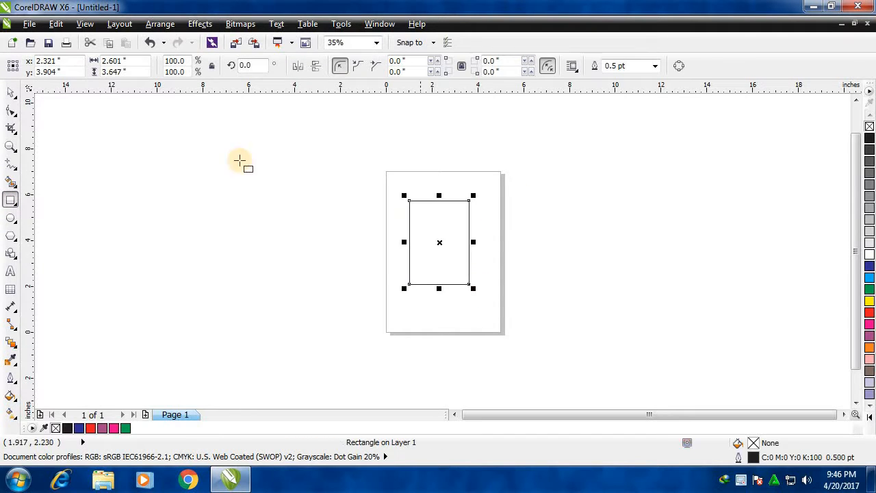
left_click(125, 60)
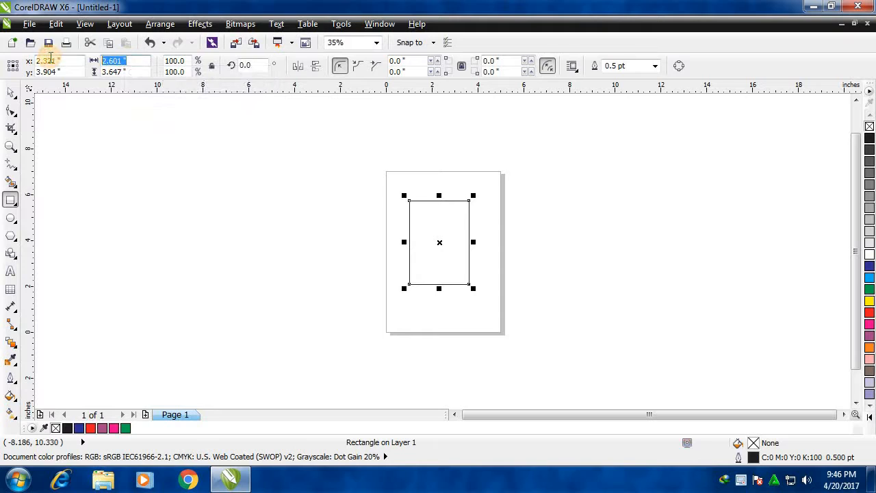
type("5")
left_click(130, 71)
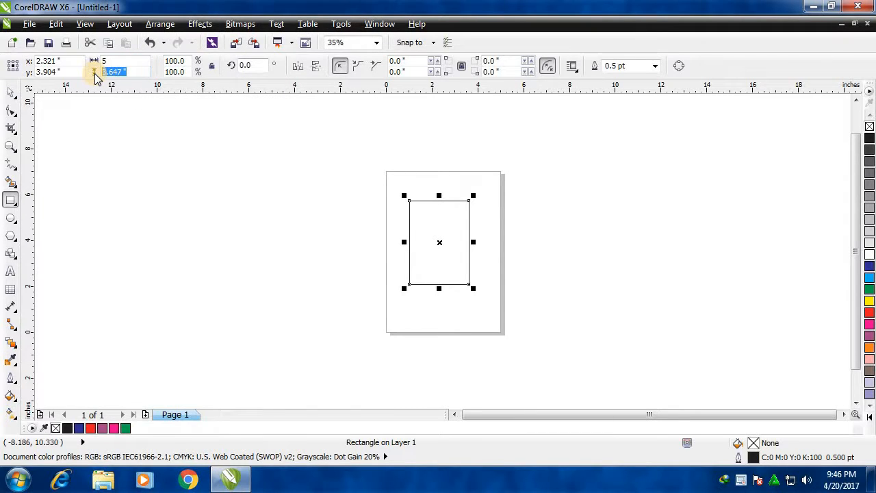
type("3")
key("Return")
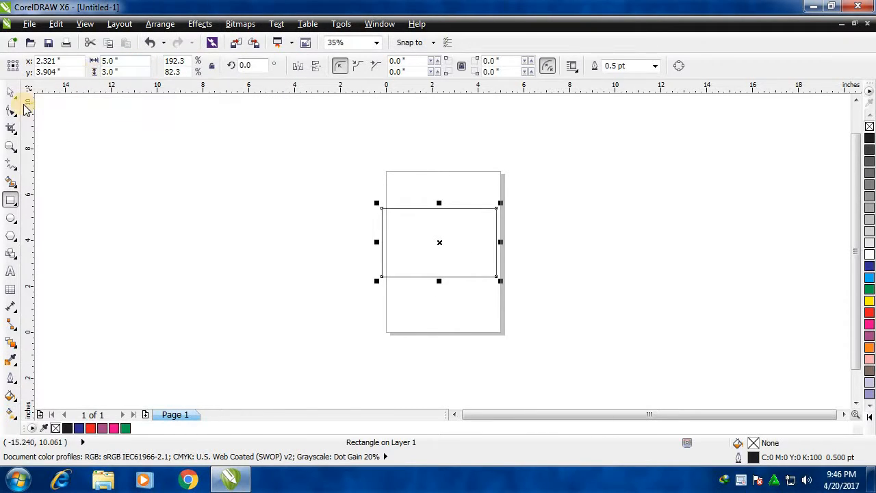
Zoom in on the rectangle, compare the properties offered with it selected and deselected, and examine the available drawing units.
left_click(10, 146)
left_click_drag(332, 195, 534, 298)
left_click(10, 91)
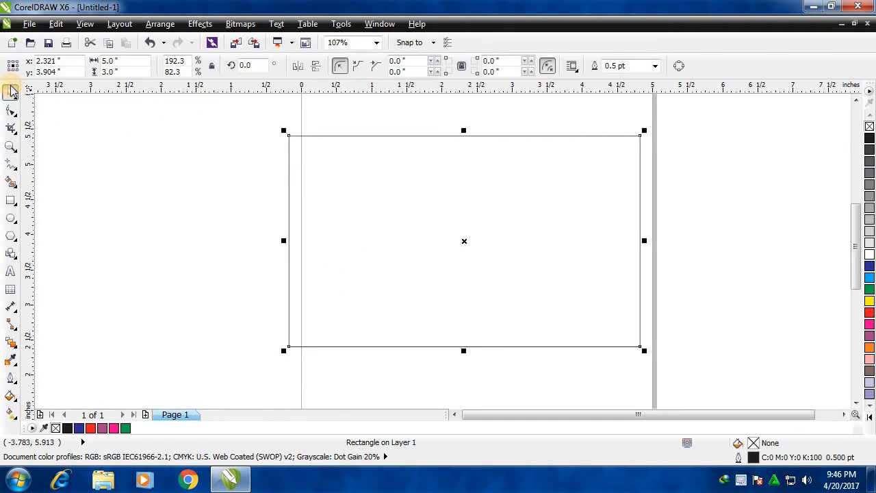
left_click(254, 232)
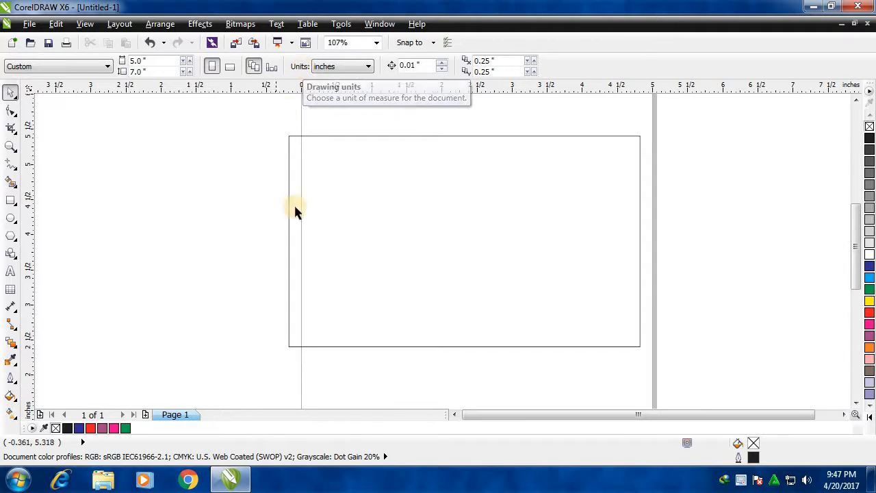
left_click(446, 239)
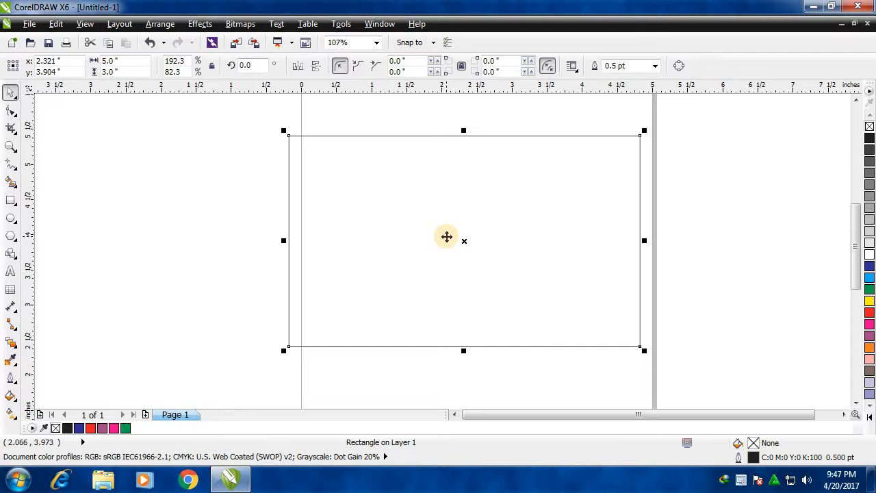
left_click(239, 200)
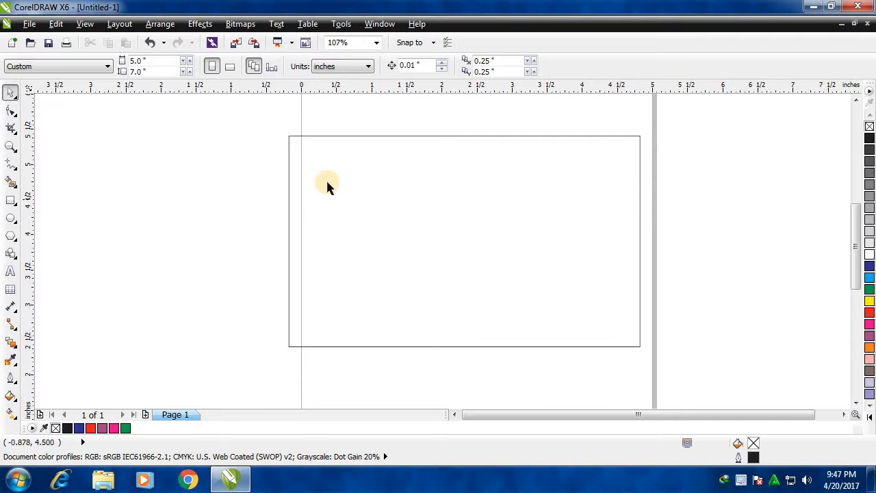
left_click(377, 205)
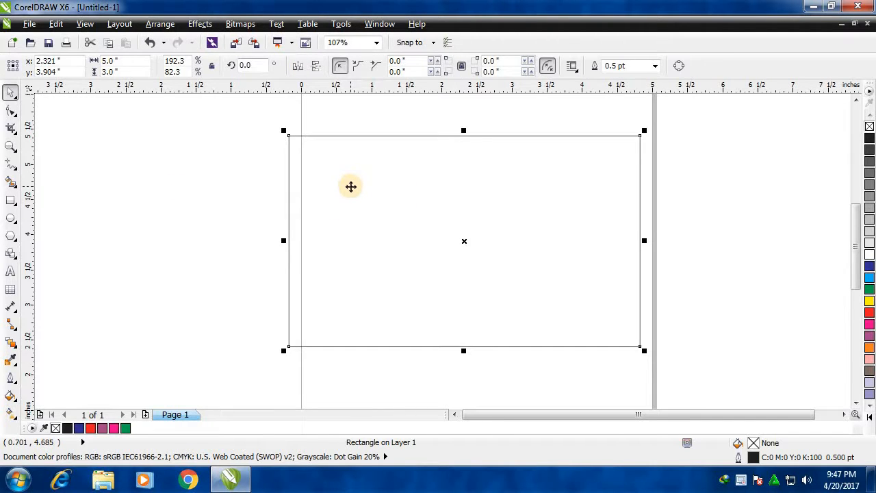
left_click(172, 198)
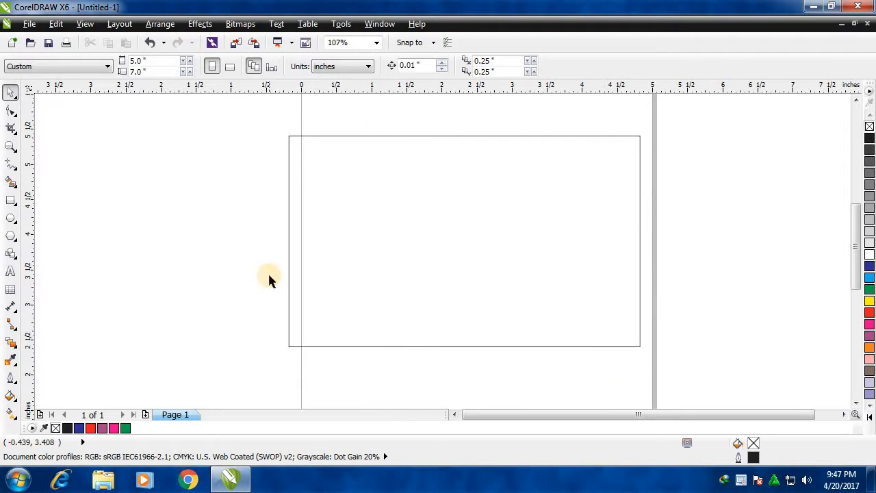
left_click(356, 70)
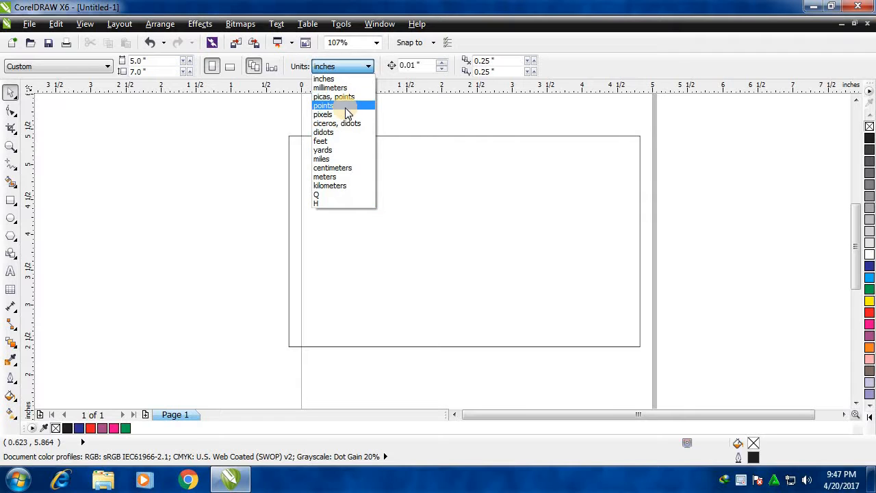
left_click(241, 216)
Resize the rectangle to 1 inch wide and 1 inch high.
left_click(464, 239)
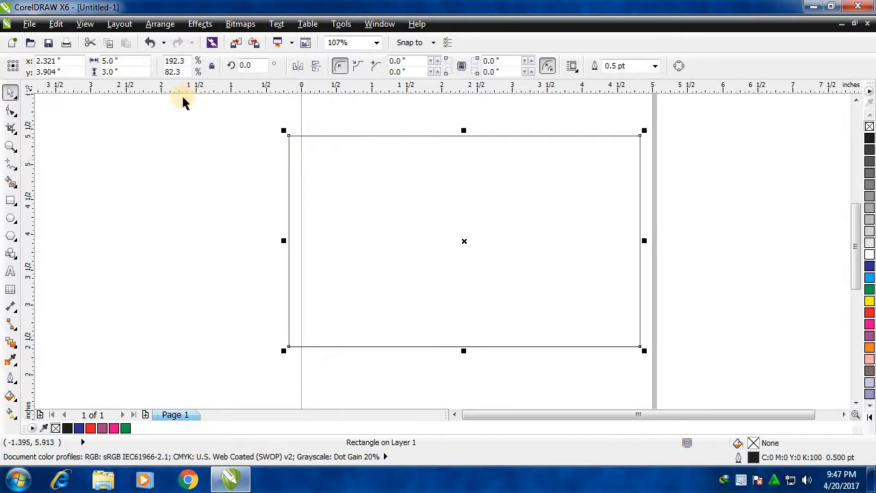
left_click(109, 61)
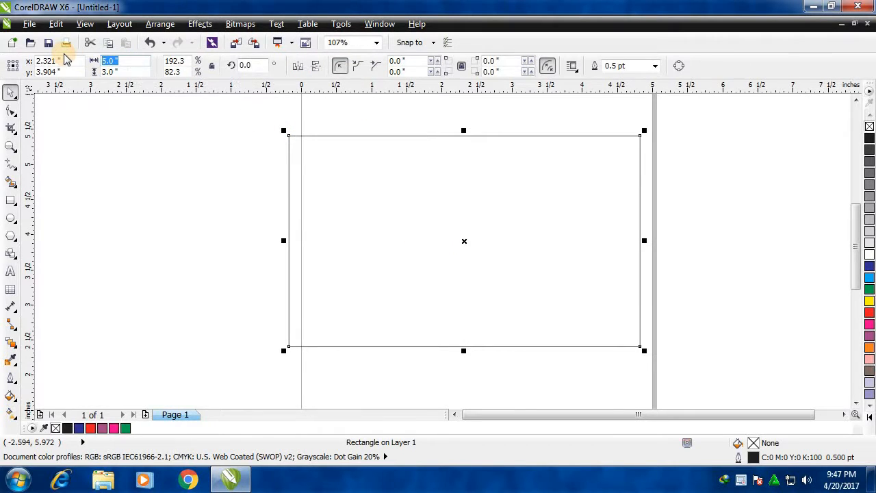
type("1")
left_click(139, 71)
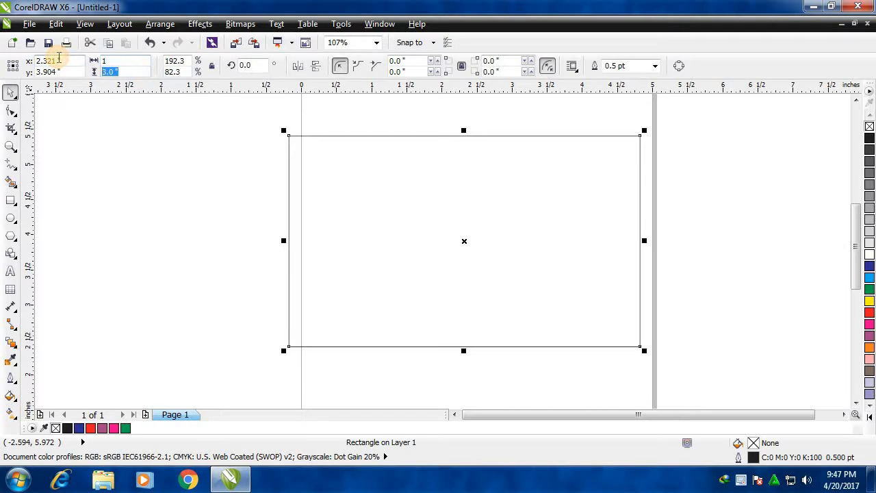
type("1")
key("Return")
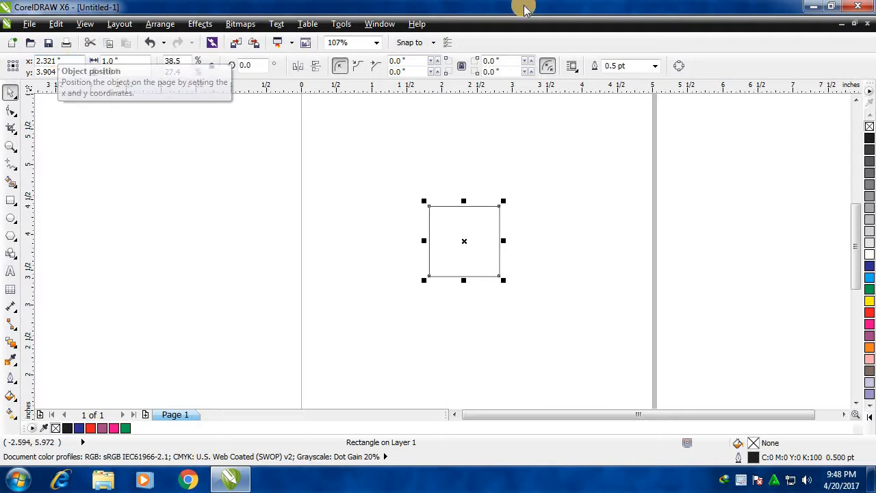
left_click(442, 182)
left_click(448, 248)
left_click(353, 175)
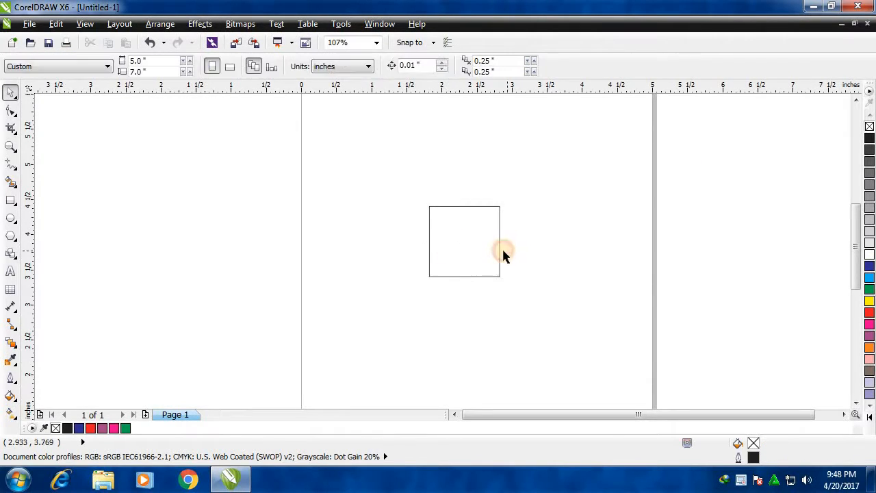
Change the drawing units to millimeters and check the square's width and height in that unit.
left_click(482, 239)
left_click(404, 208)
left_click(327, 66)
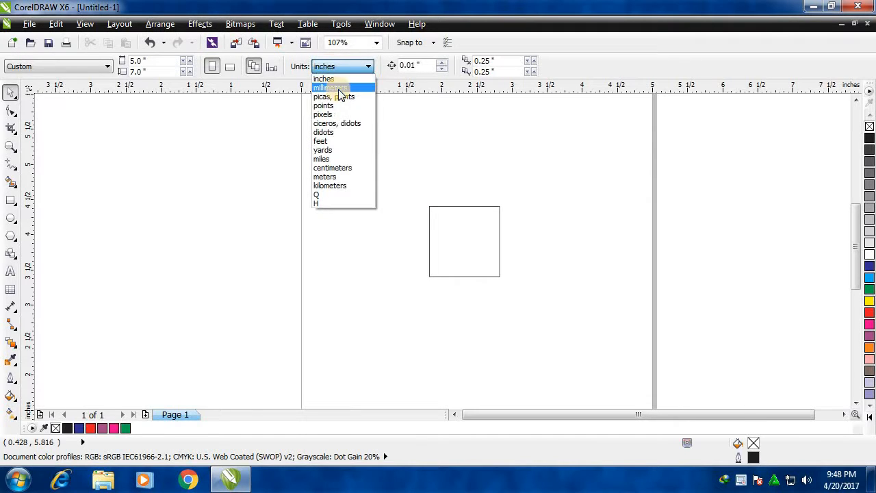
left_click(338, 89)
left_click(471, 211)
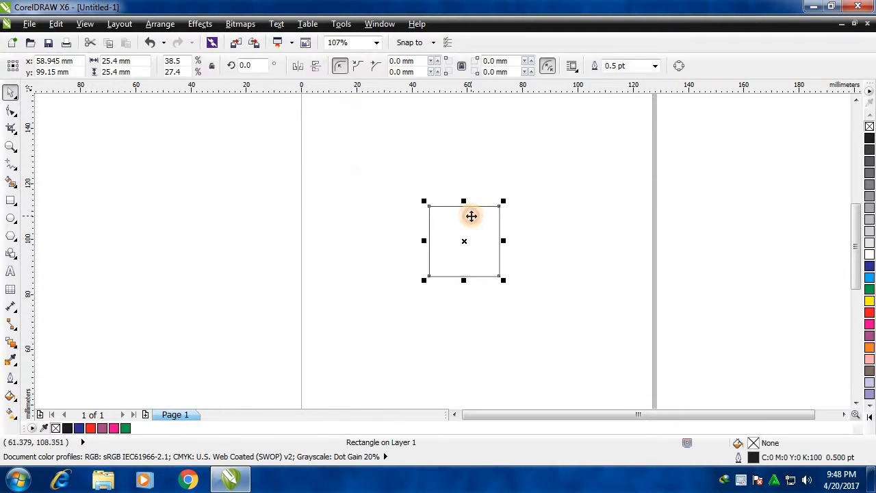
double_click(115, 61)
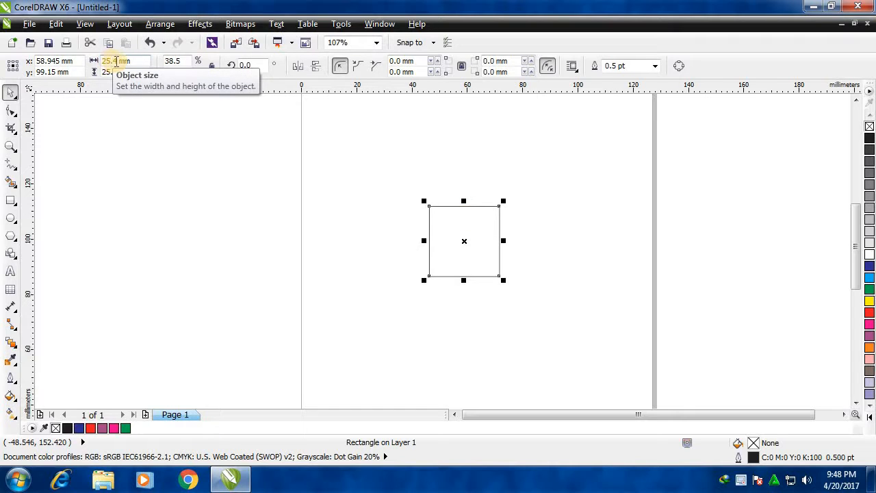
double_click(115, 72)
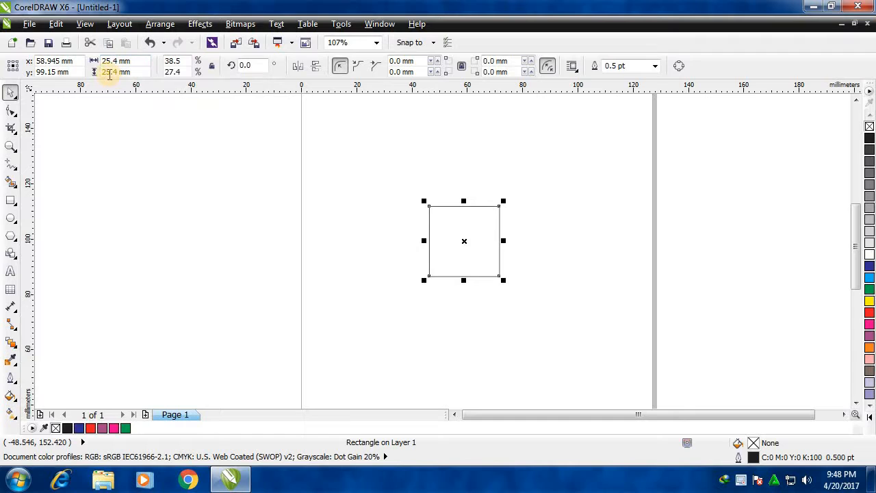
left_click(364, 204)
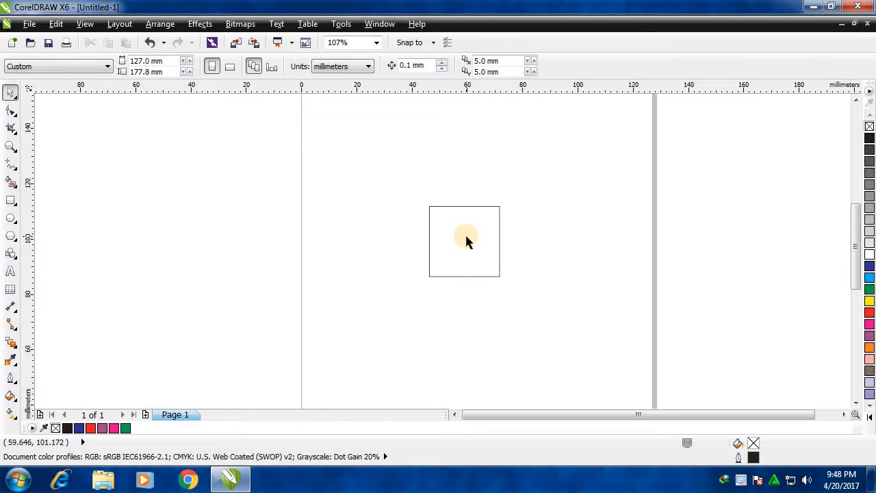
Change the drawing units to picas, points and select the square to check its size.
left_click(335, 66)
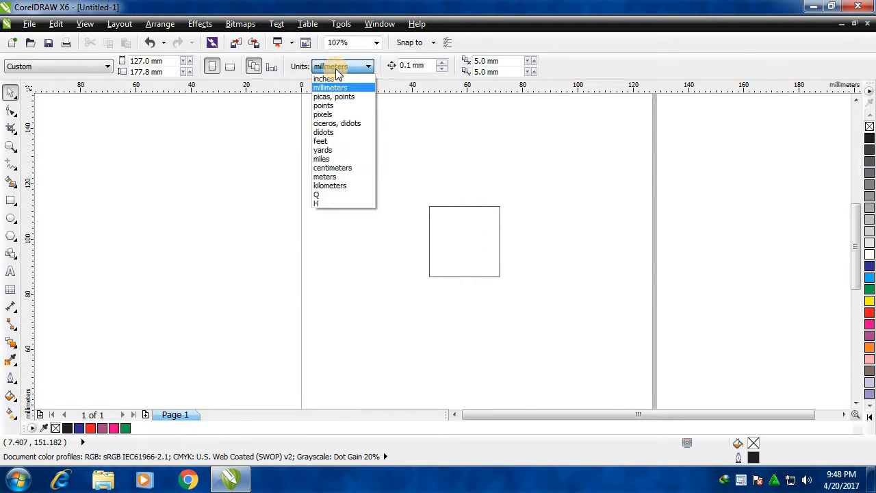
left_click(336, 96)
left_click(442, 252)
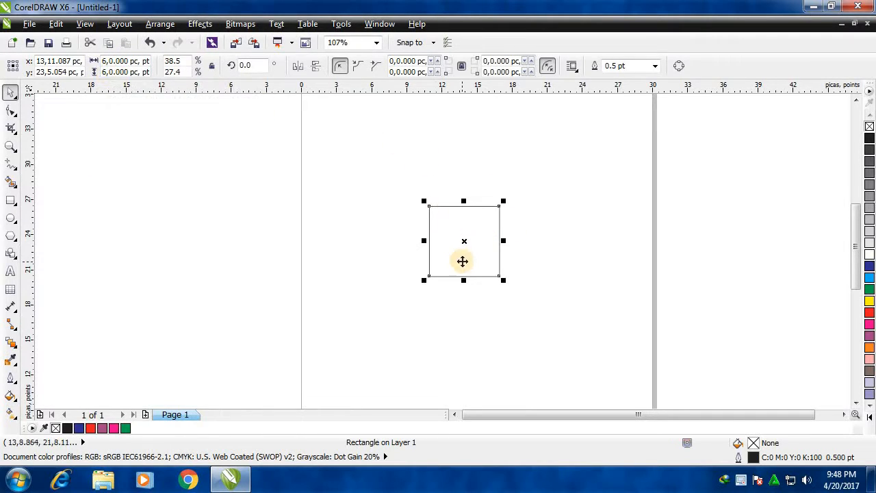
left_click(355, 205)
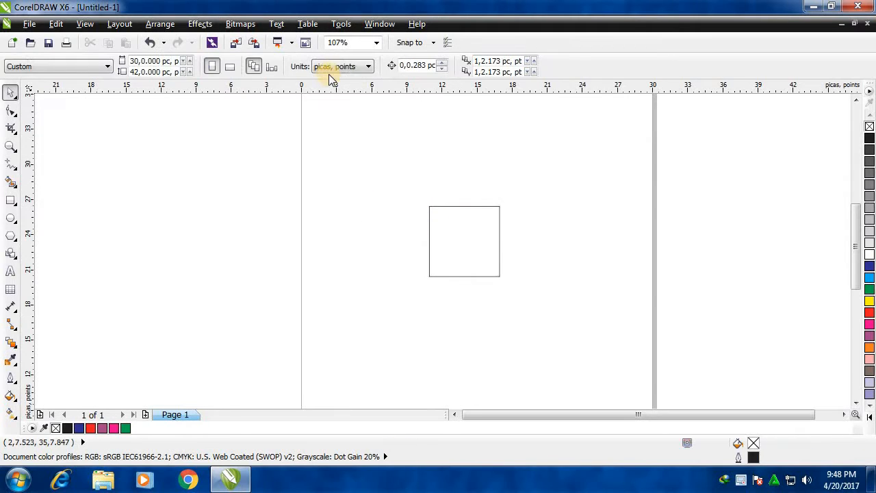
Change the drawing units to pixels and select the square to read its dimensions.
left_click(331, 68)
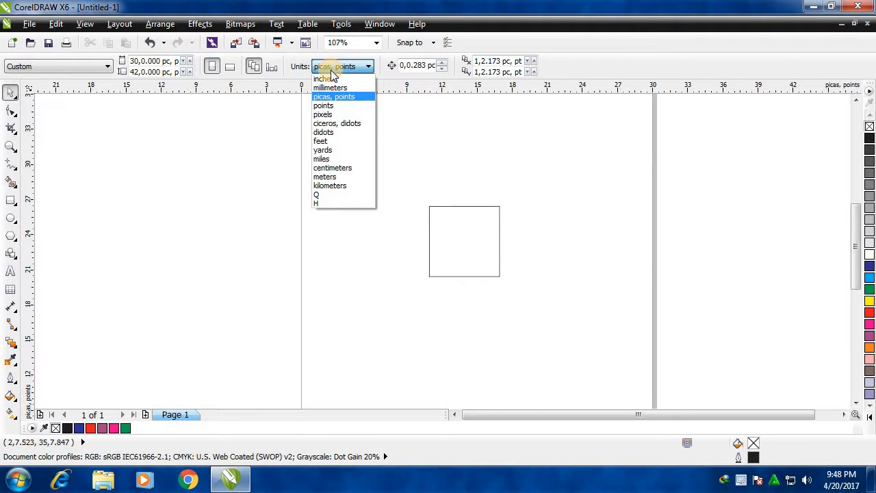
left_click(336, 114)
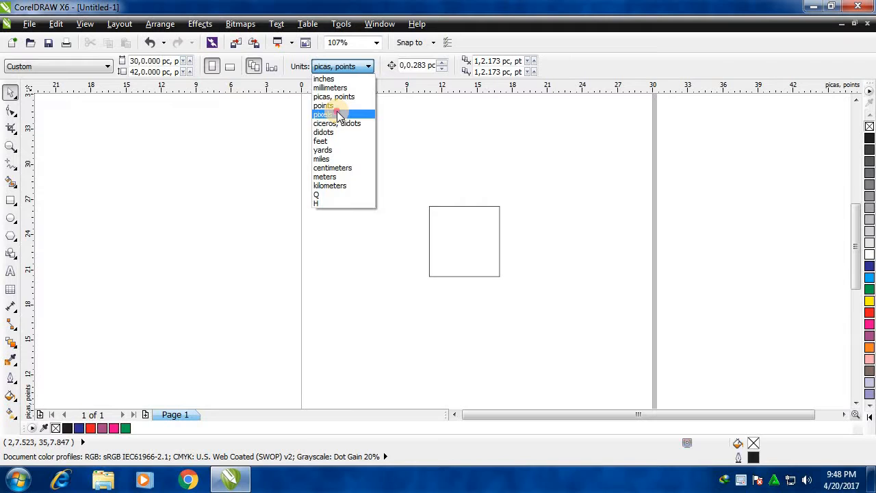
left_click(452, 228)
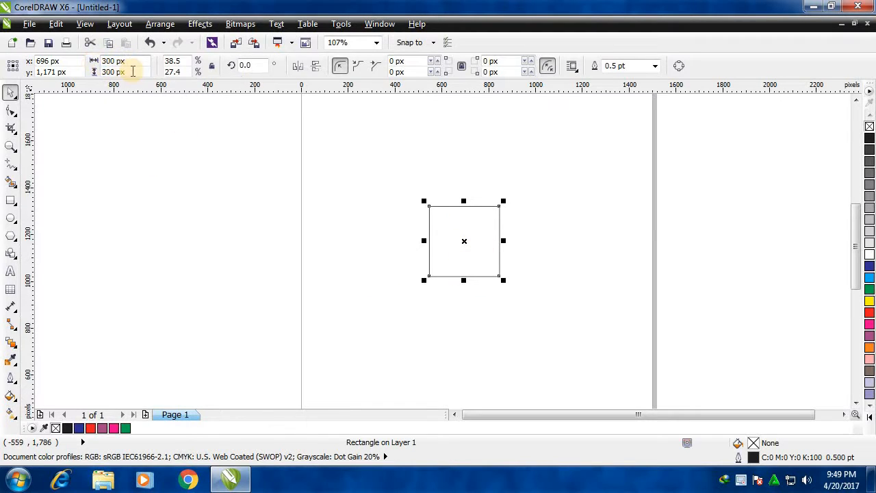
left_click(469, 247)
Change the drawing units to feet and check the square's size in feet.
left_click(326, 67)
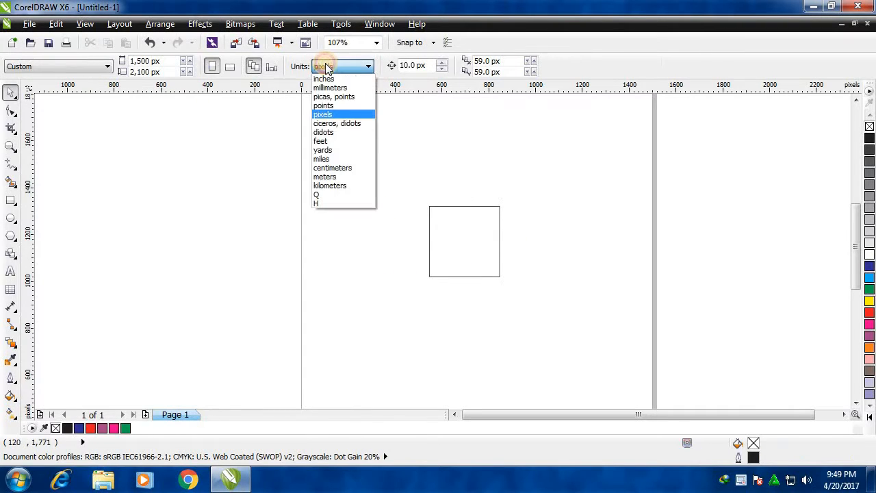
left_click(337, 142)
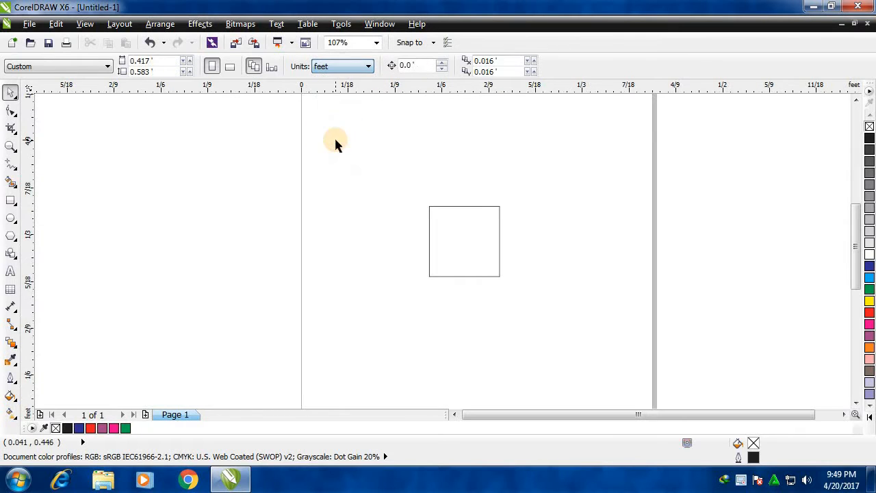
left_click(479, 230)
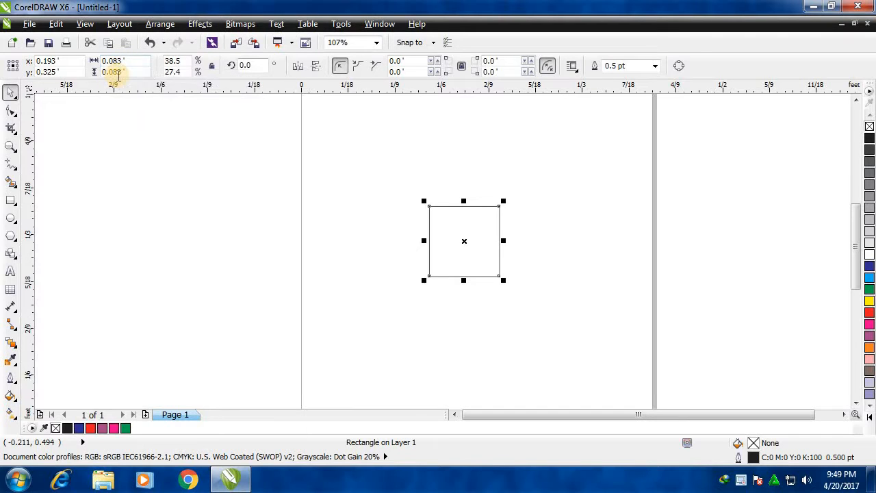
left_click(380, 192)
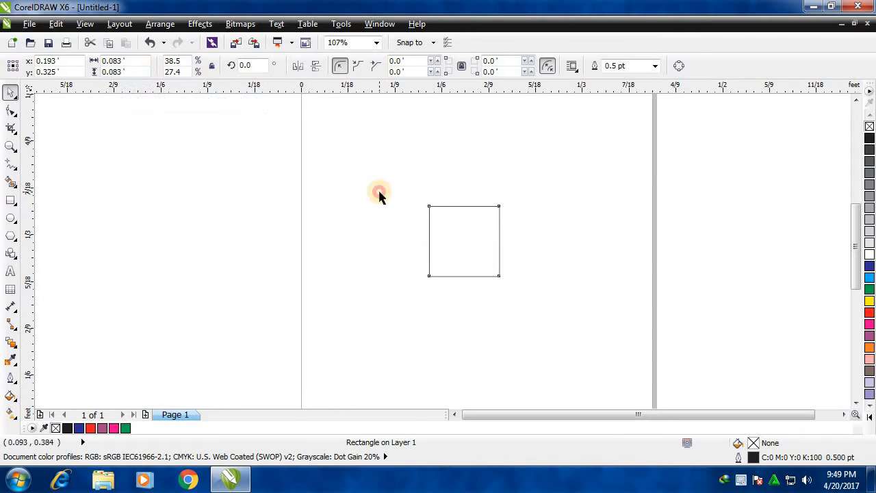
Enlarge the square proportionally to about 0.321 feet per side and move it closer to the page's centre.
left_click(467, 249)
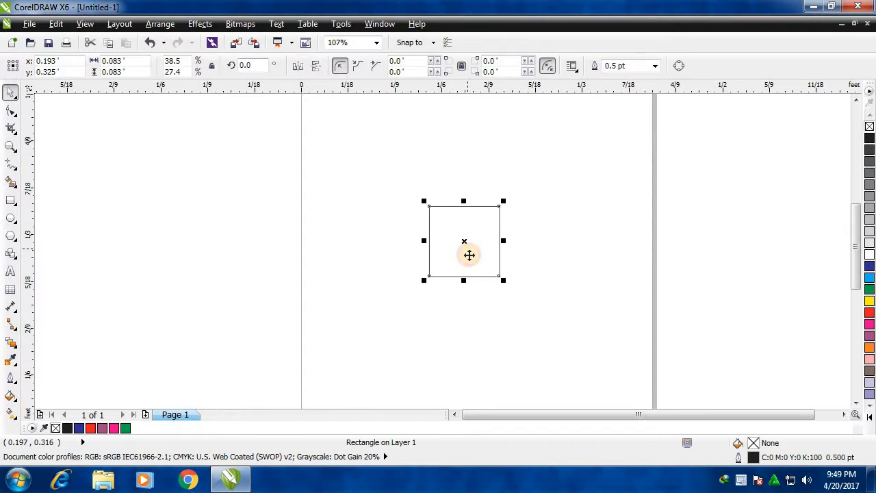
left_click_drag(503, 204, 657, 106)
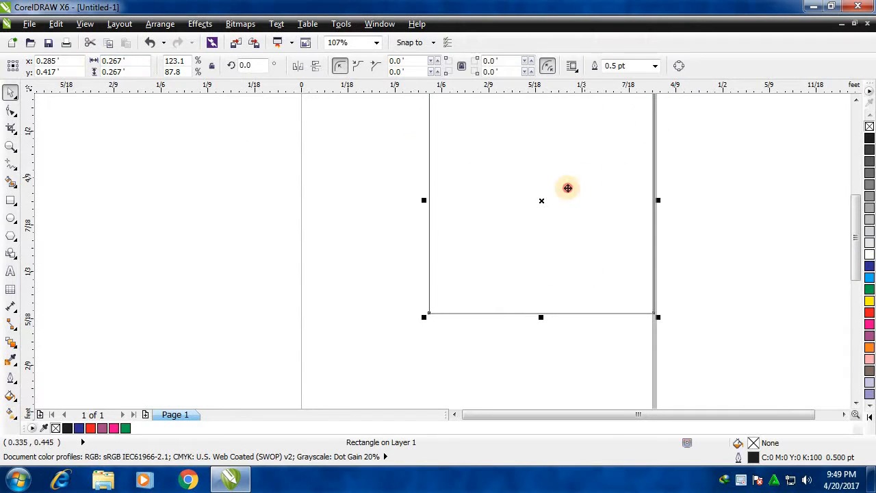
left_click_drag(568, 185, 500, 245)
left_click_drag(576, 150, 658, 108)
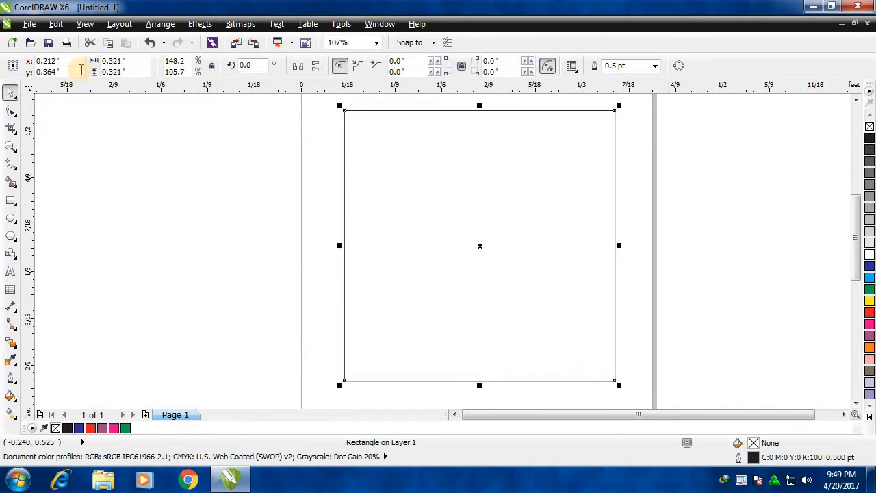
Set the square's width and height to 12 feet each.
left_click(134, 61)
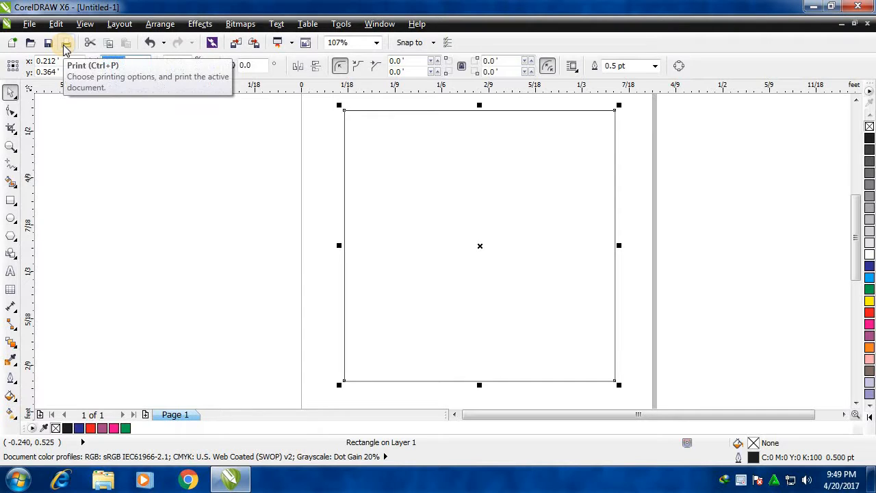
type("12")
key("Tab")
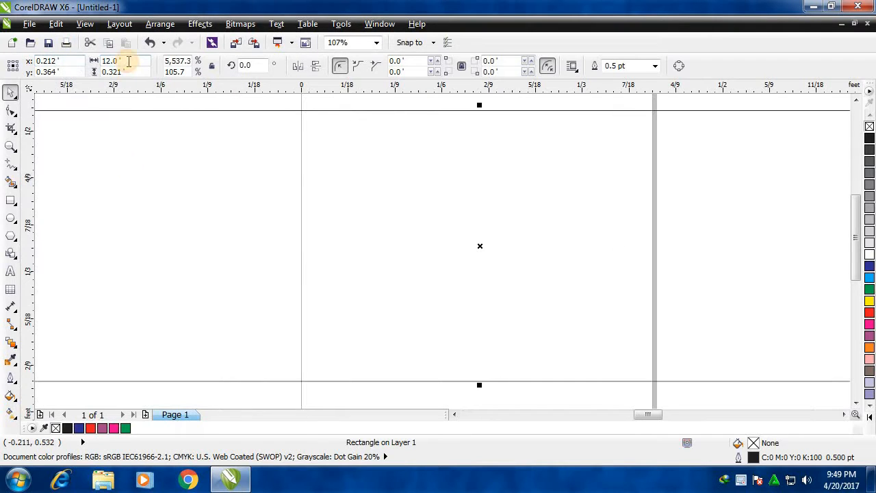
type("12")
key("Return")
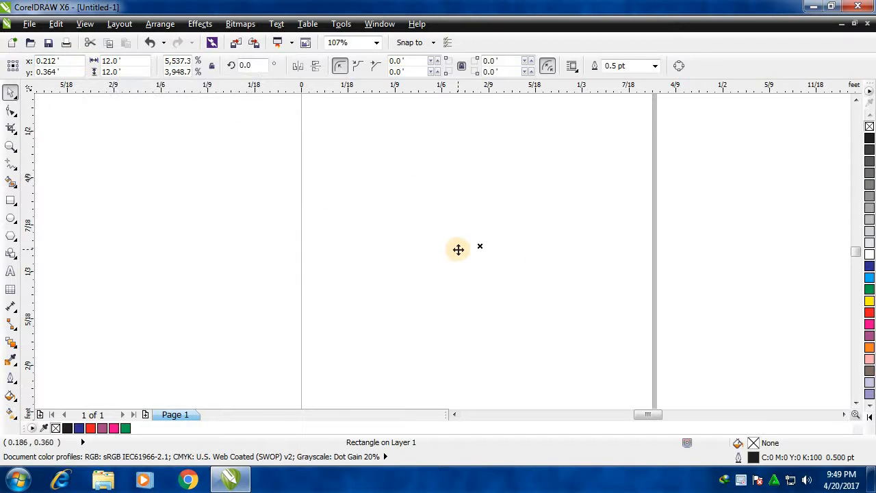
left_click(10, 146)
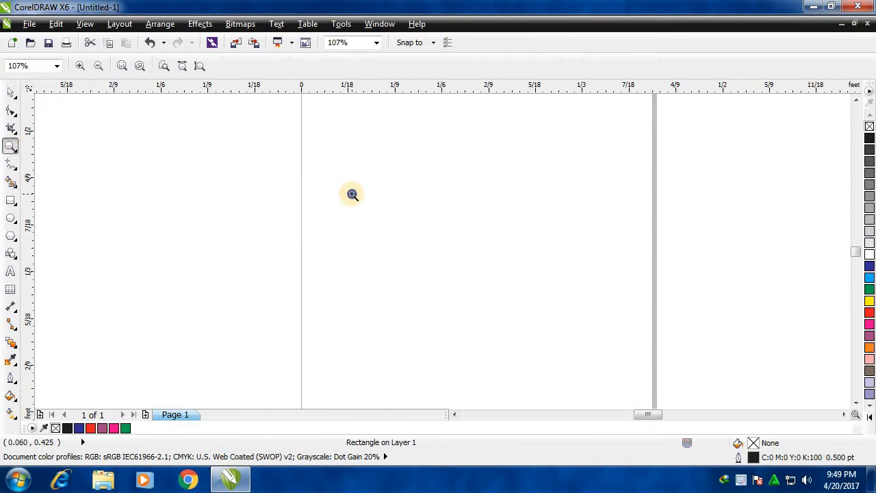
scroll(352, 196, "down", 4)
scroll(354, 215, "down", 4)
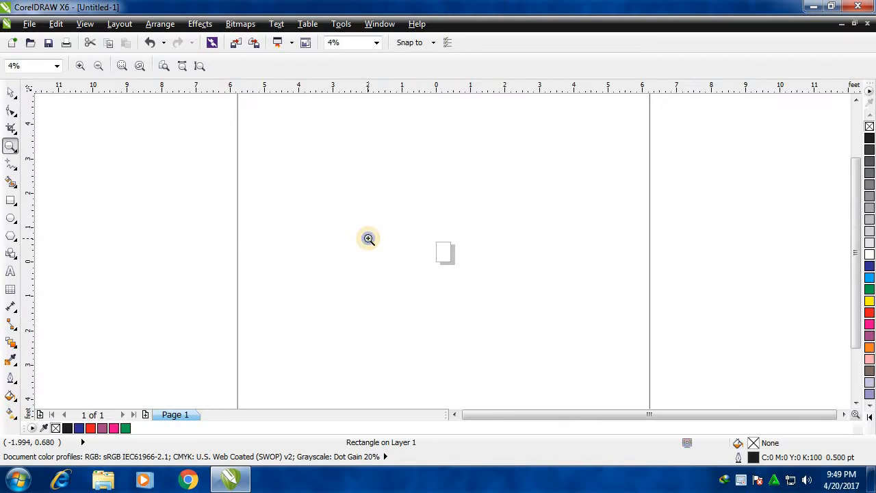
left_click(11, 93)
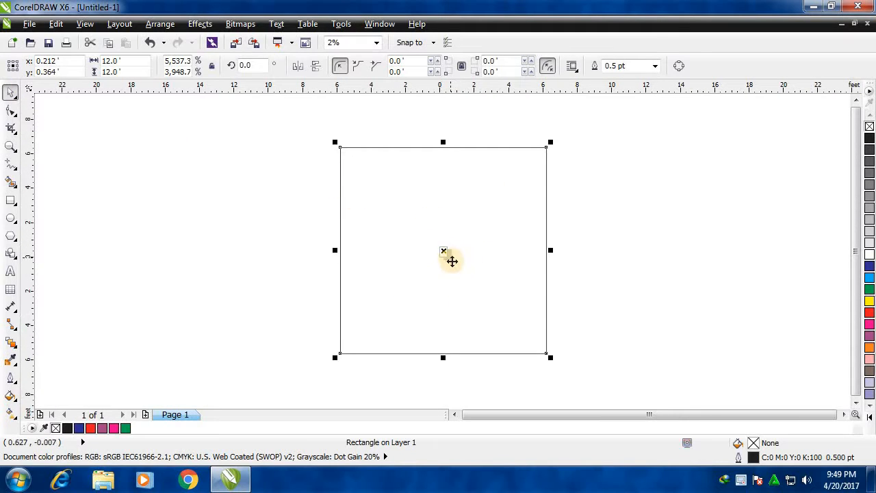
left_click(276, 239)
left_click(443, 242)
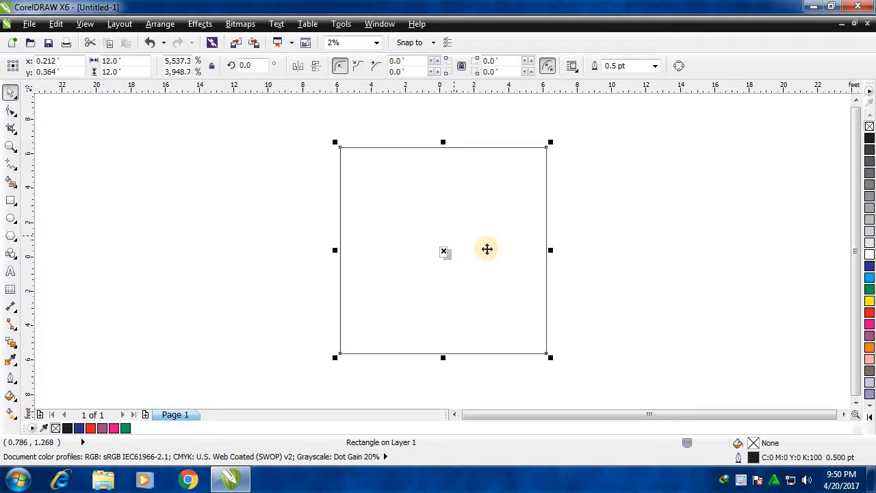
left_click(651, 197)
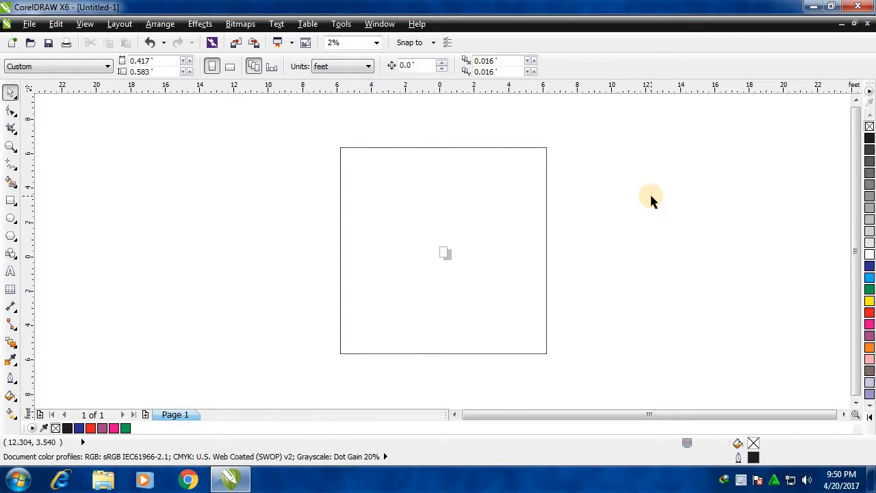
left_click(475, 217)
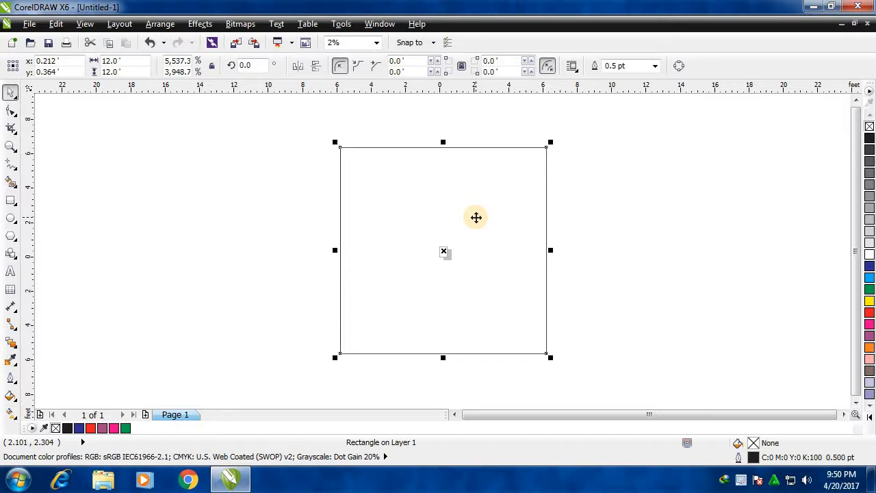
left_click(374, 225)
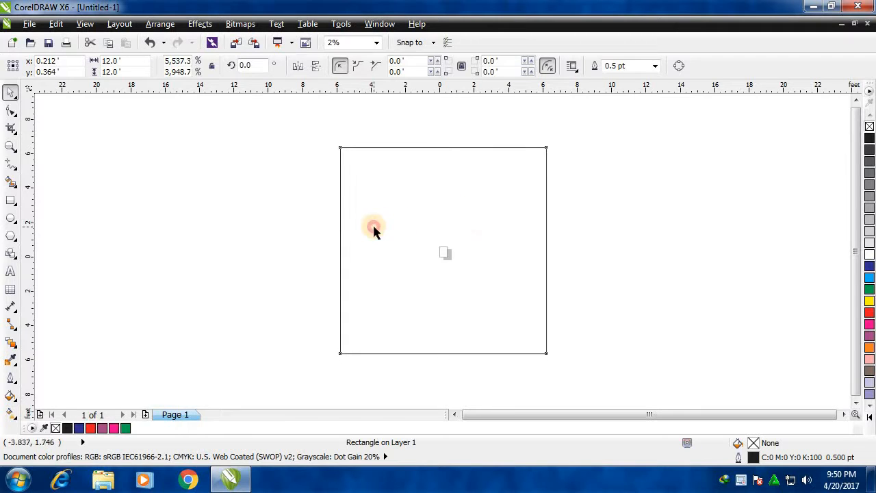
left_click(273, 220)
left_click(428, 260)
left_click(291, 250)
Shrink the 12-foot square proportionally to about 0.802 feet per side, slightly larger than the page.
left_click(337, 159)
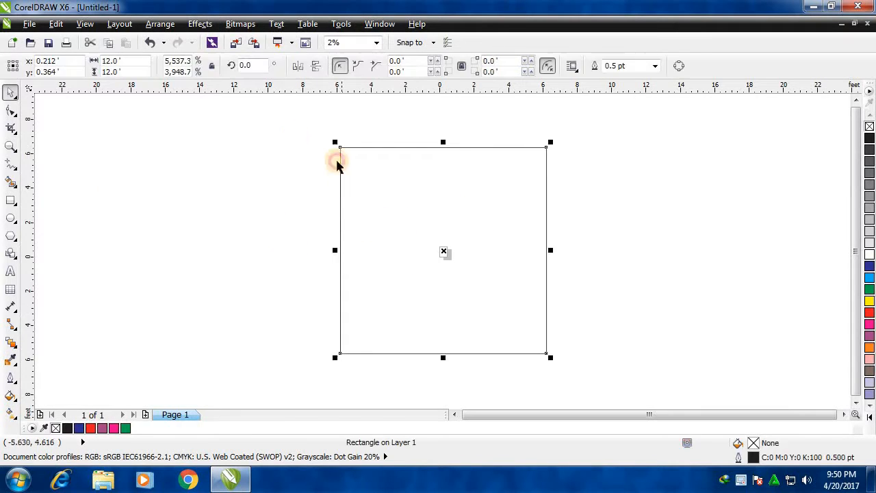
left_click(350, 163)
left_click(341, 155)
left_click_drag(336, 141, 472, 276)
left_click(10, 145)
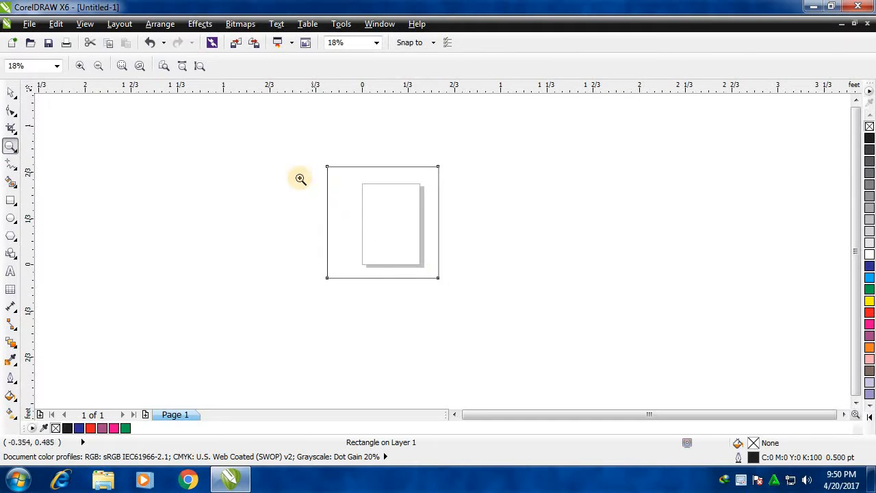
left_click_drag(294, 150, 502, 329)
left_click(10, 92)
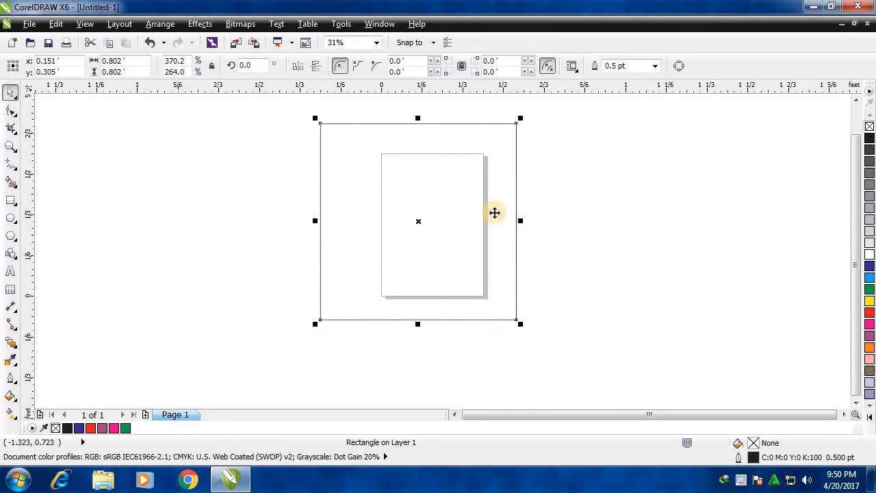
Deselect the square and change the drawing units to inches.
left_click(495, 212)
left_click(182, 147)
left_click(352, 69)
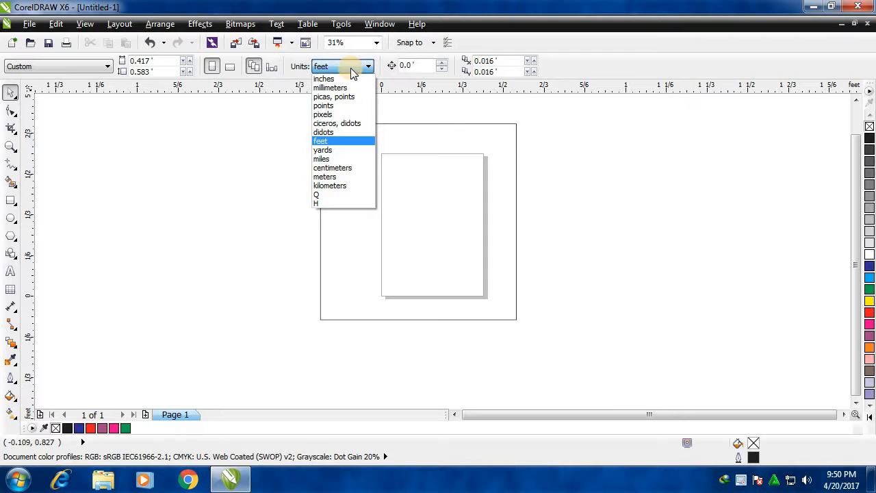
left_click(345, 80)
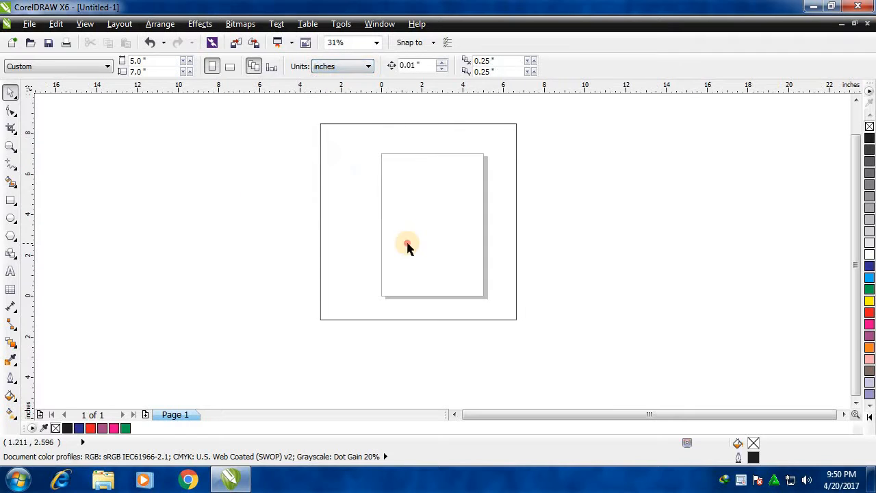
Shrink the square proportionally to about 3.665 inches per side and place it inside the page.
left_click(320, 152)
left_click_drag(319, 122, 428, 156)
left_click_drag(478, 280, 448, 211)
left_click_drag(490, 158, 477, 173)
left_click(248, 268)
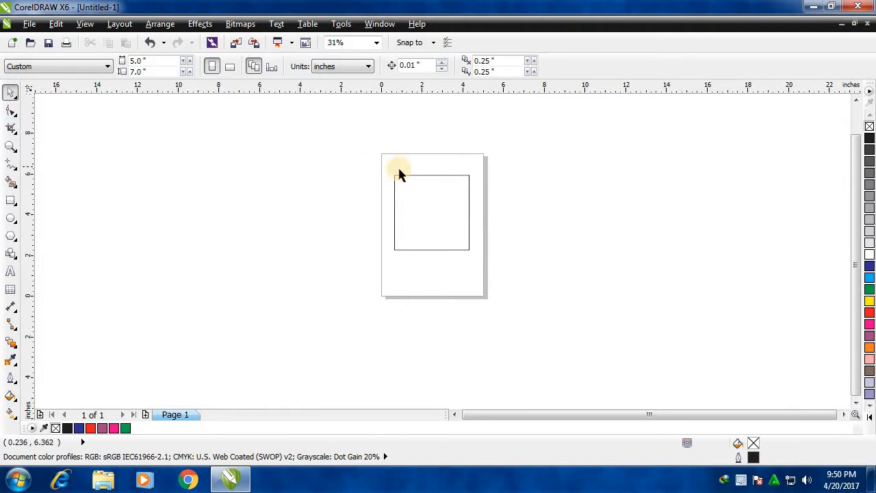
Add a horizontal guideline along the square's top edge at about 5.948 inches and a vertical one along its left edge at about 0.637 inches.
left_click(15, 148)
left_click_drag(377, 172, 593, 309)
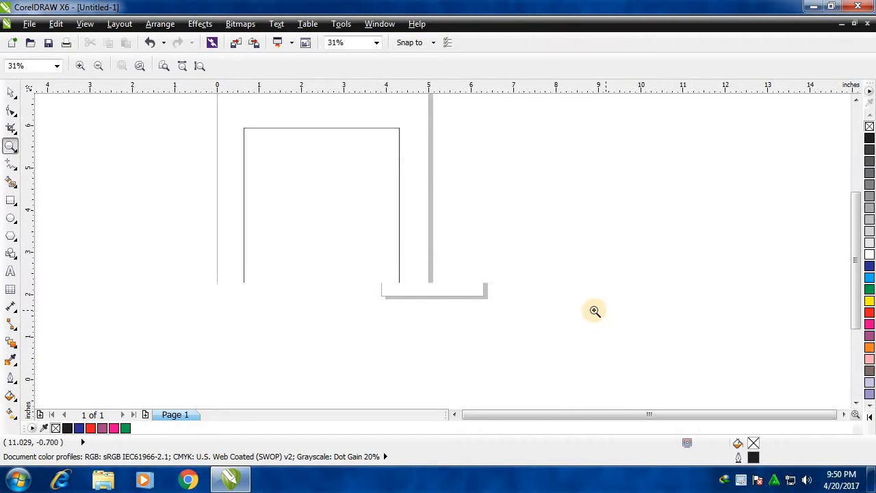
left_click(10, 92)
left_click(91, 170)
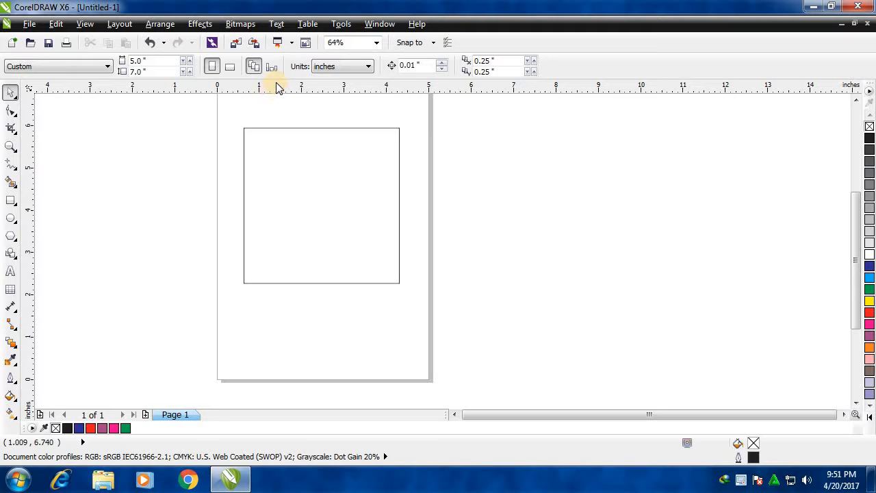
left_click_drag(278, 84, 289, 128)
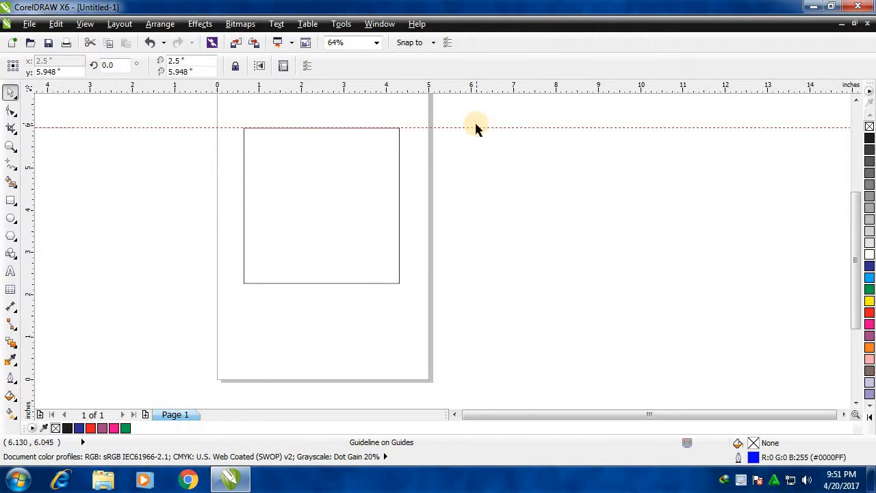
left_click_drag(471, 129, 477, 87)
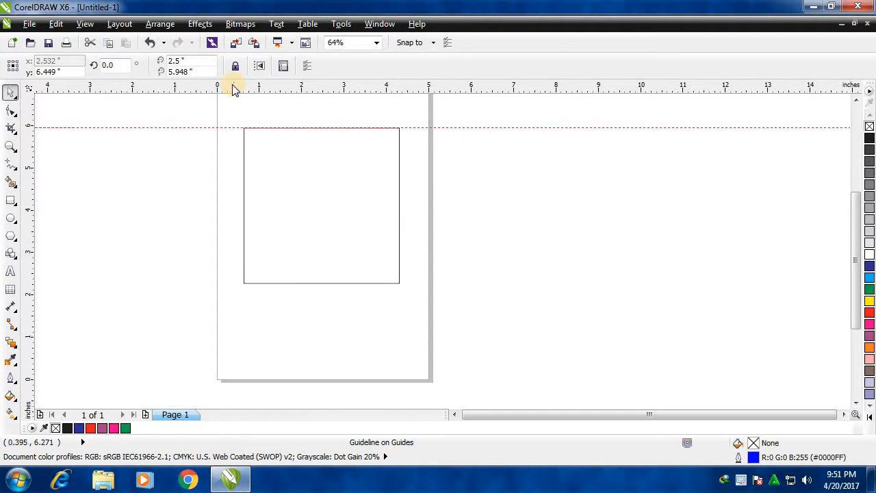
left_click_drag(27, 181, 243, 190)
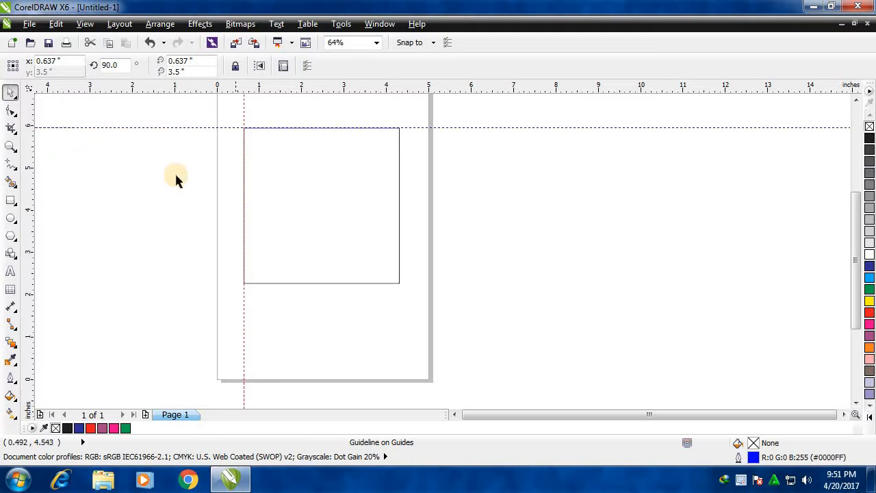
left_click(210, 126)
left_click_drag(210, 126, 207, 128)
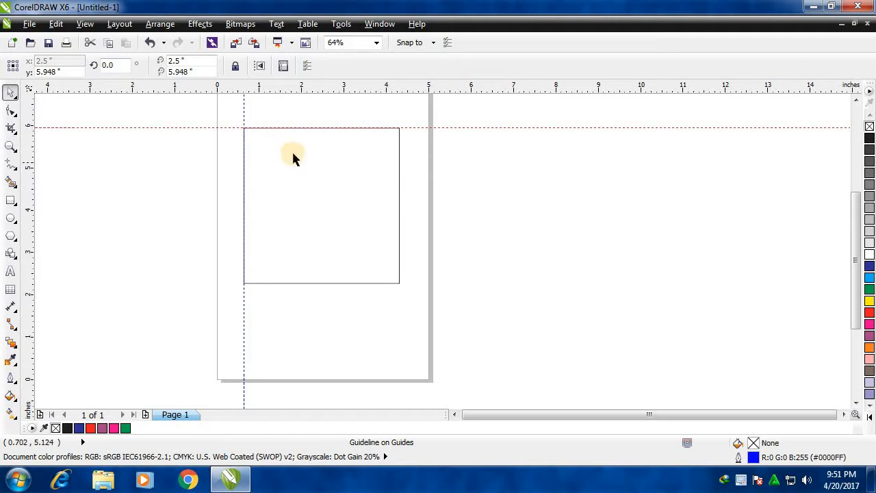
left_click(166, 245)
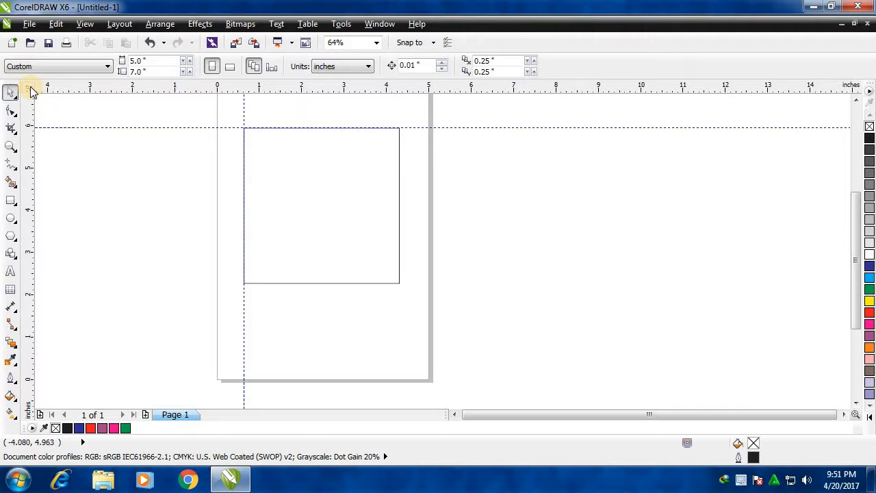
Select the square and move the ruler origin to its upper-left corner, where the two guidelines cross.
left_click(363, 200)
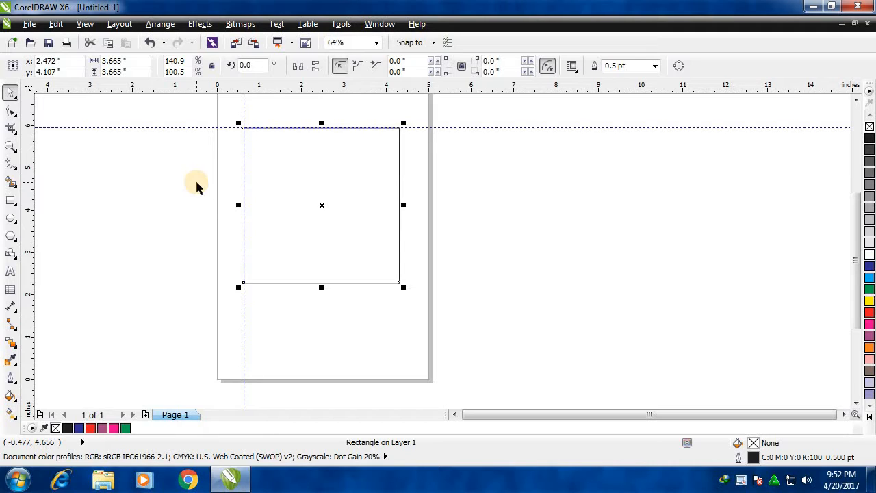
left_click_drag(31, 94, 243, 127)
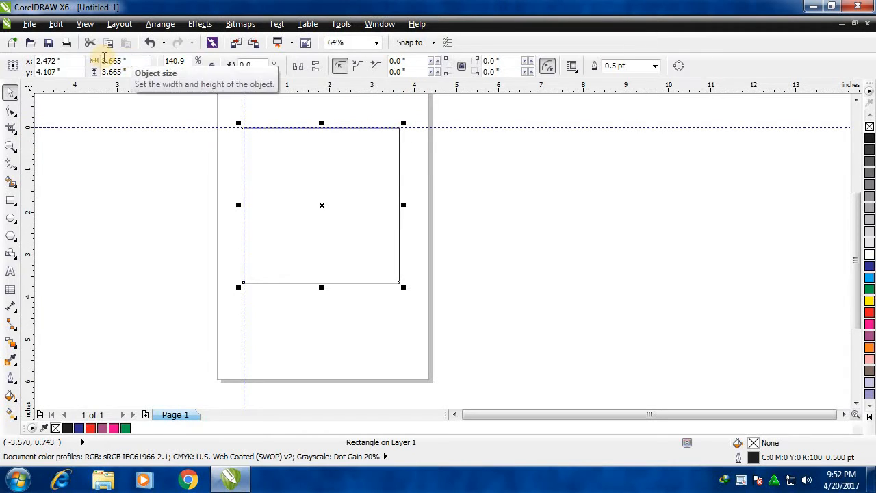
left_click(10, 146)
left_click_drag(329, 180, 410, 286)
left_click(10, 91)
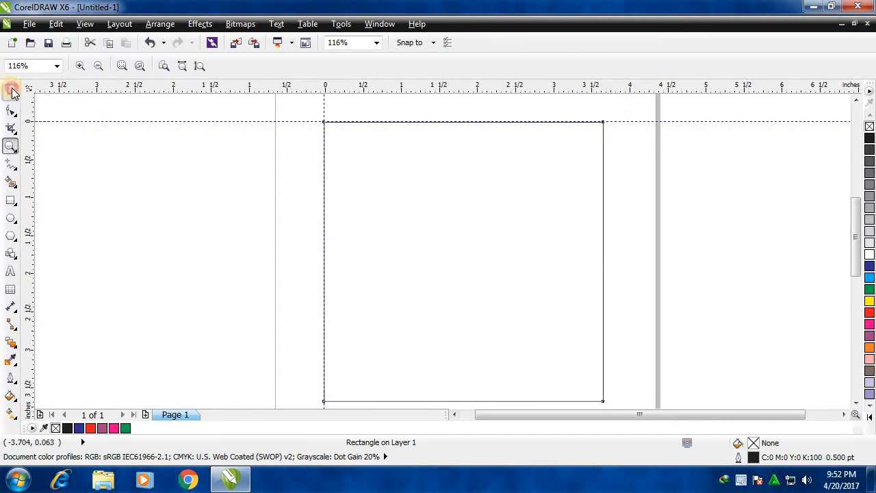
Add a vertical guideline along the square's right edge at about 3.65 inches and a horizontal one along its bottom edge at about -3.677 inches.
left_click(491, 209)
left_click(474, 242)
left_click(469, 212)
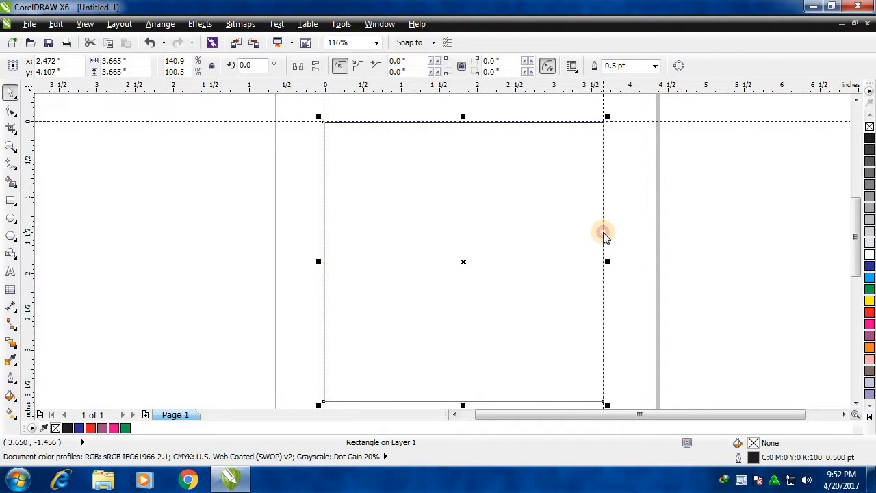
left_click(604, 233)
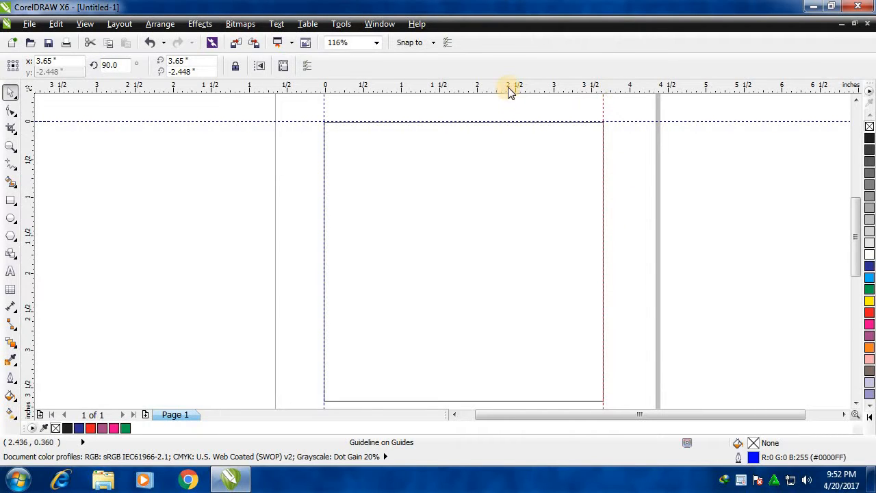
left_click_drag(510, 87, 525, 393)
left_click_drag(521, 402, 528, 401)
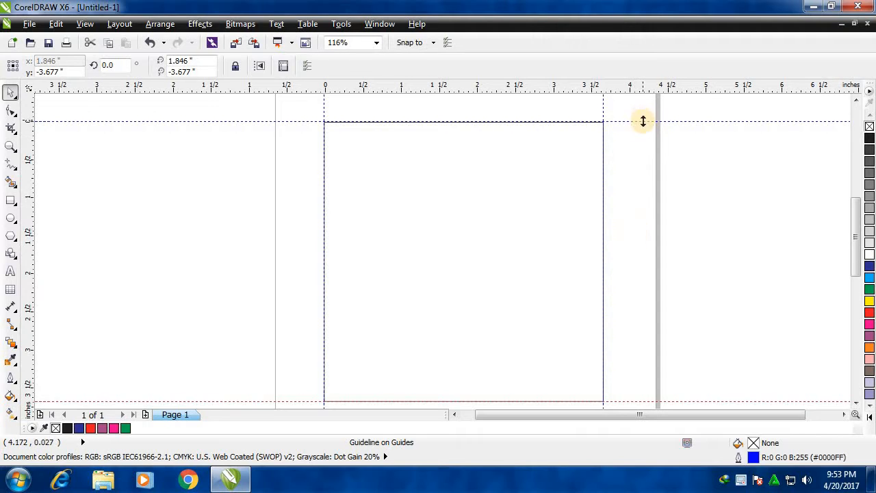
Move the square very slightly up and to the right between the four guidelines and deselect it.
left_click(429, 202)
mouse_move(520, 214)
left_mouse_down()
mouse_move(456, 212)
mouse_move(529, 217)
left_mouse_up()
left_click(688, 205)
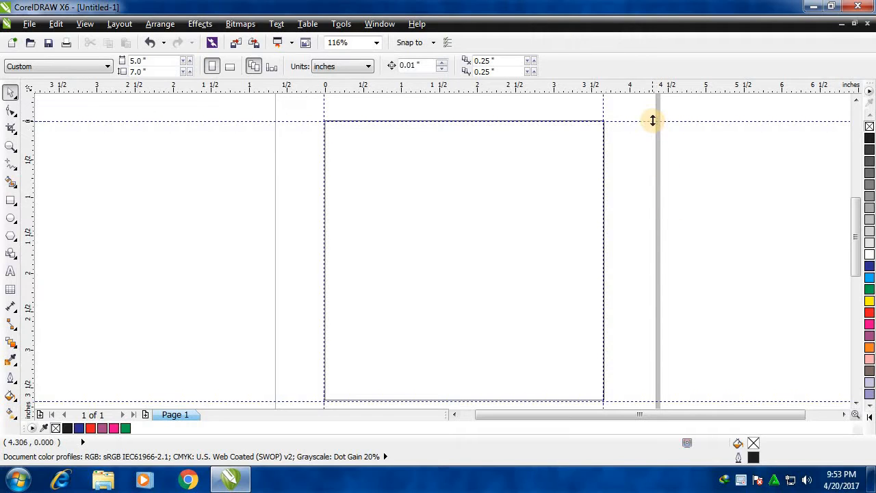
Delete the four guidelines around the square: top, right, left and bottom.
left_click(652, 121)
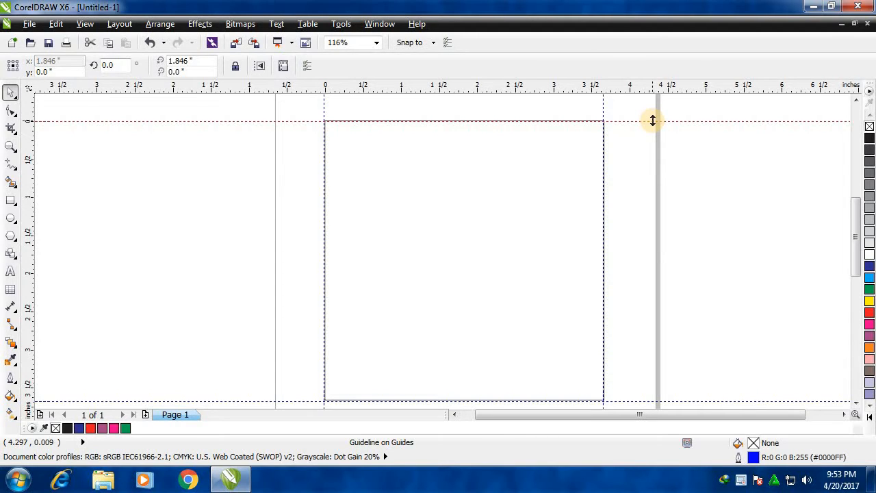
key("Delete")
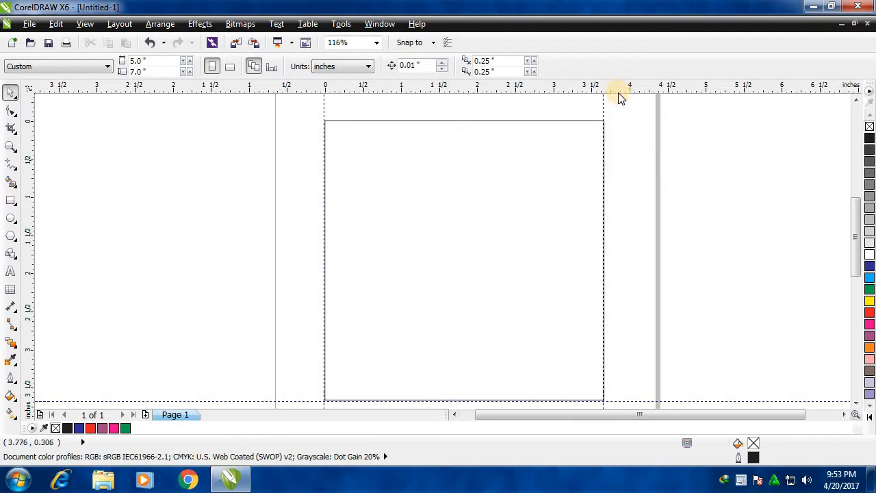
left_click(602, 105)
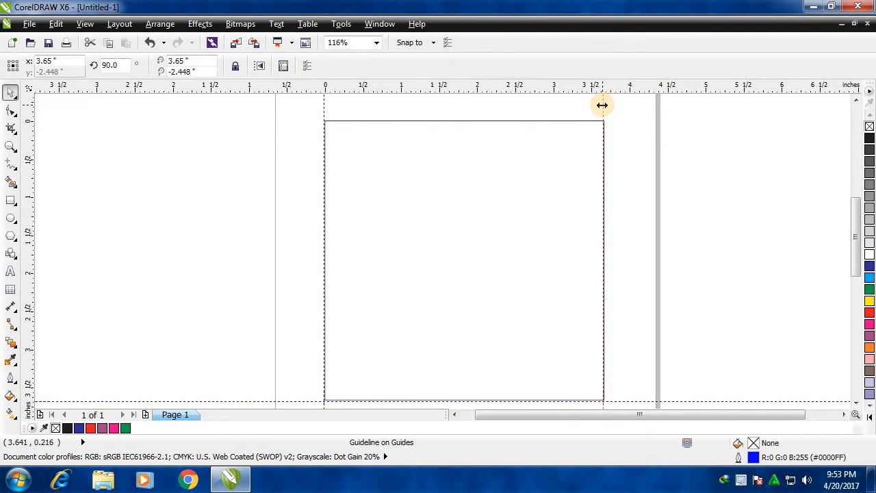
key("Delete")
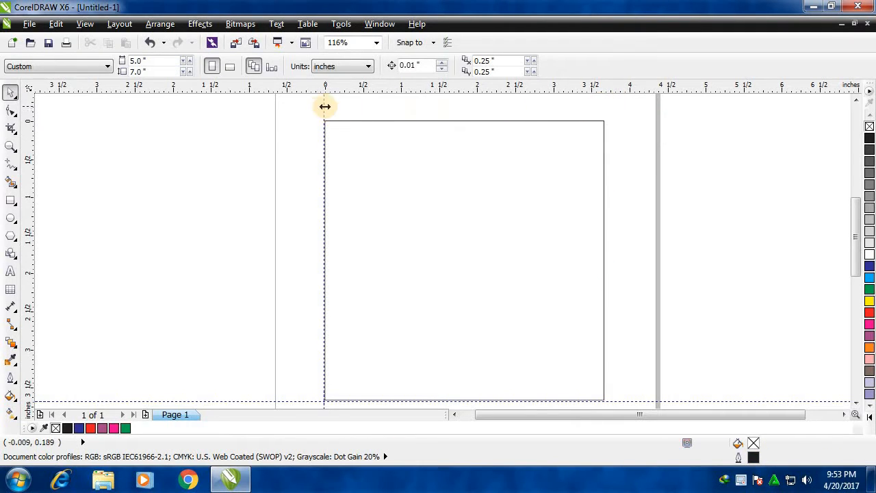
left_click(325, 106)
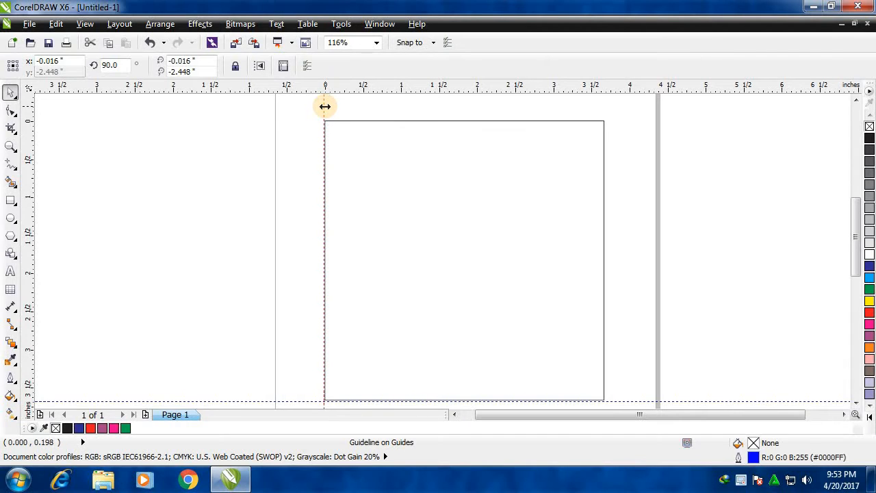
key("Delete")
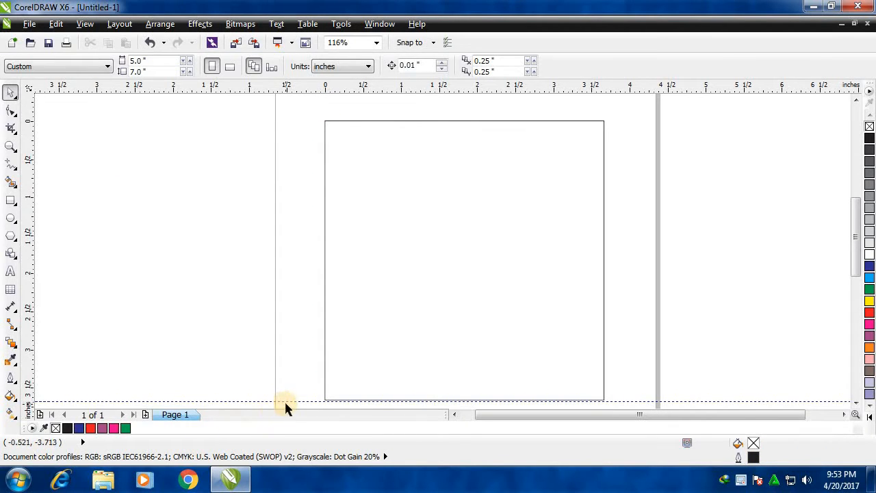
left_click(287, 403)
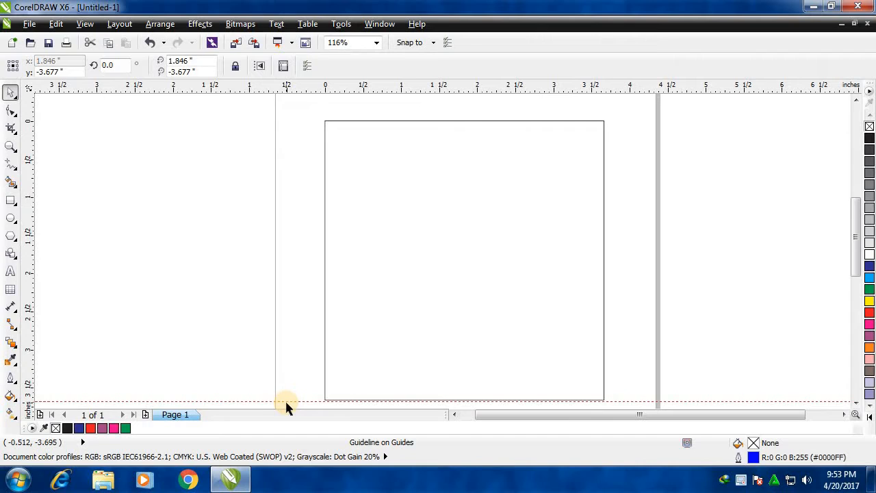
key("Delete")
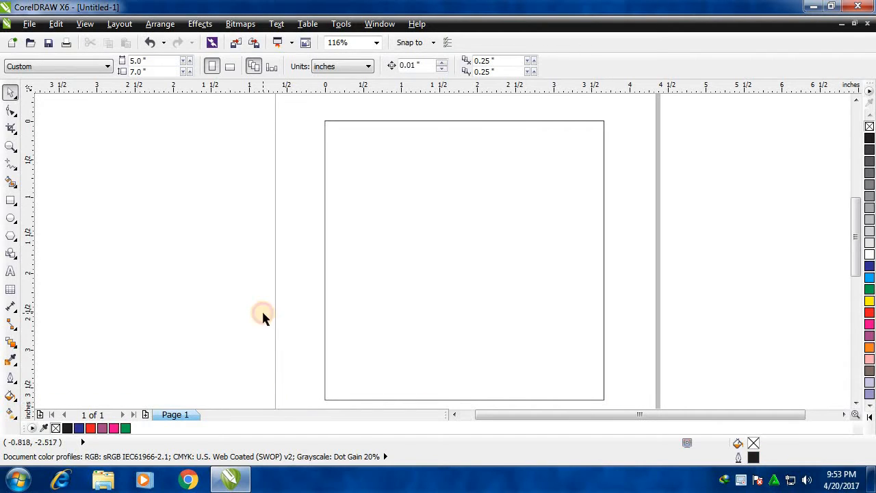